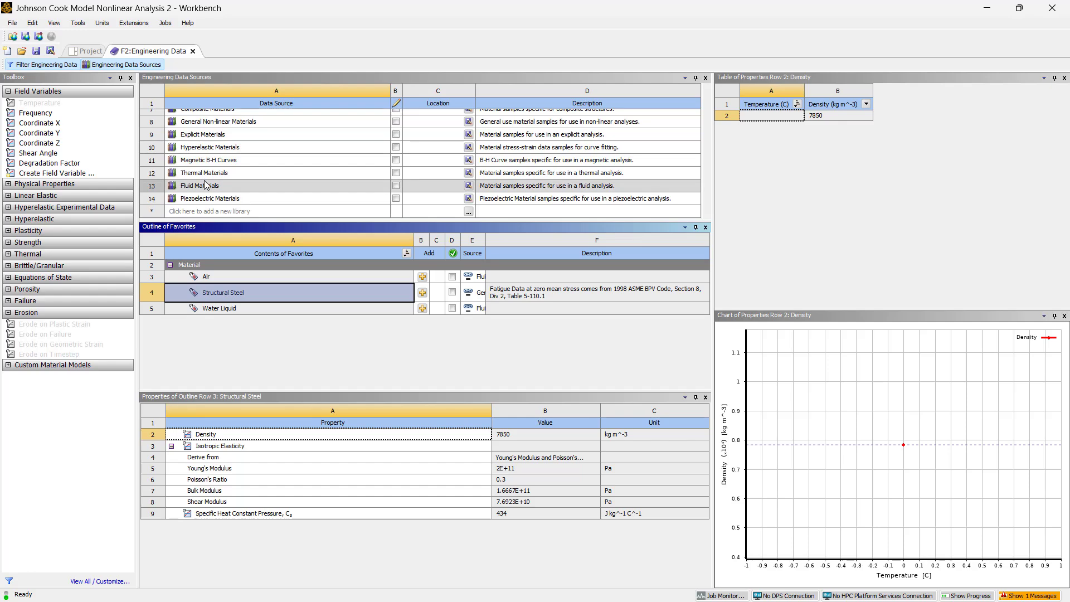
- Display the contents of the Explicit Materials data source in the engineering data sources
scroll(205, 151, up, 3)
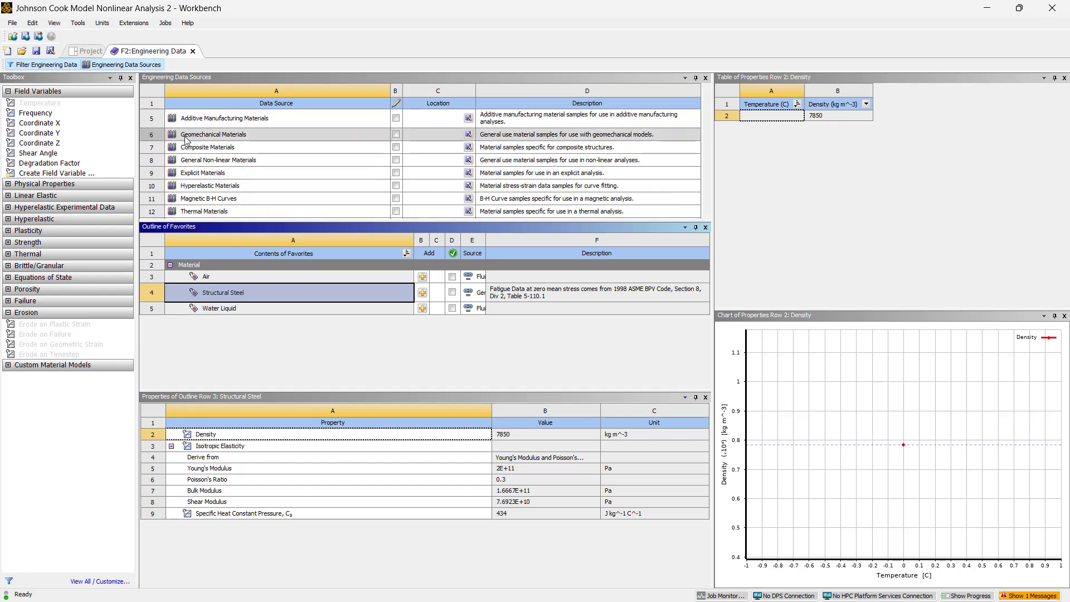
scroll(206, 148, up, 2)
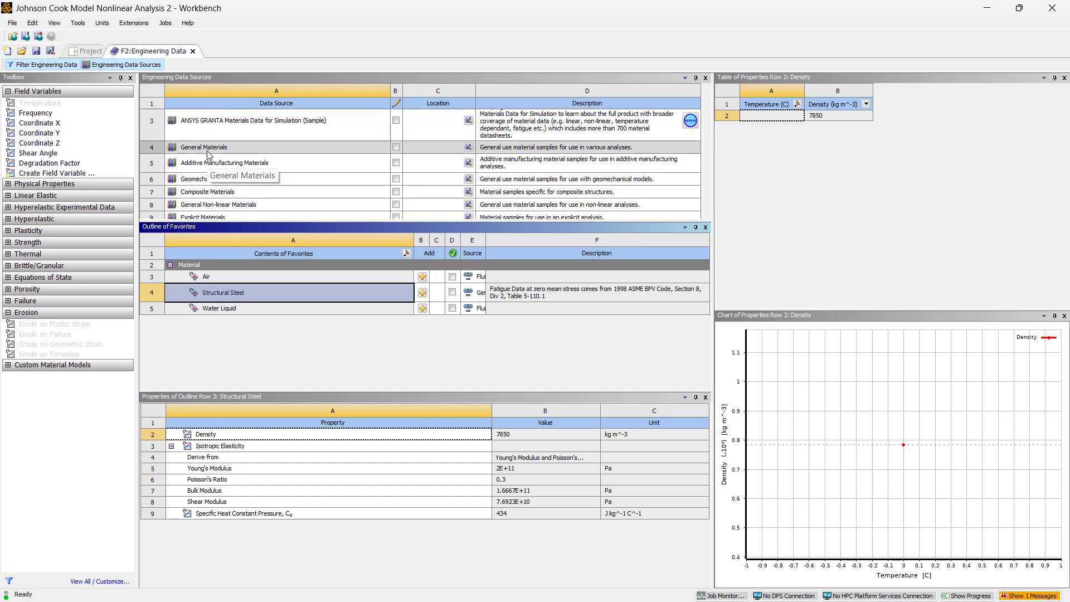
scroll(202, 168, down, 2)
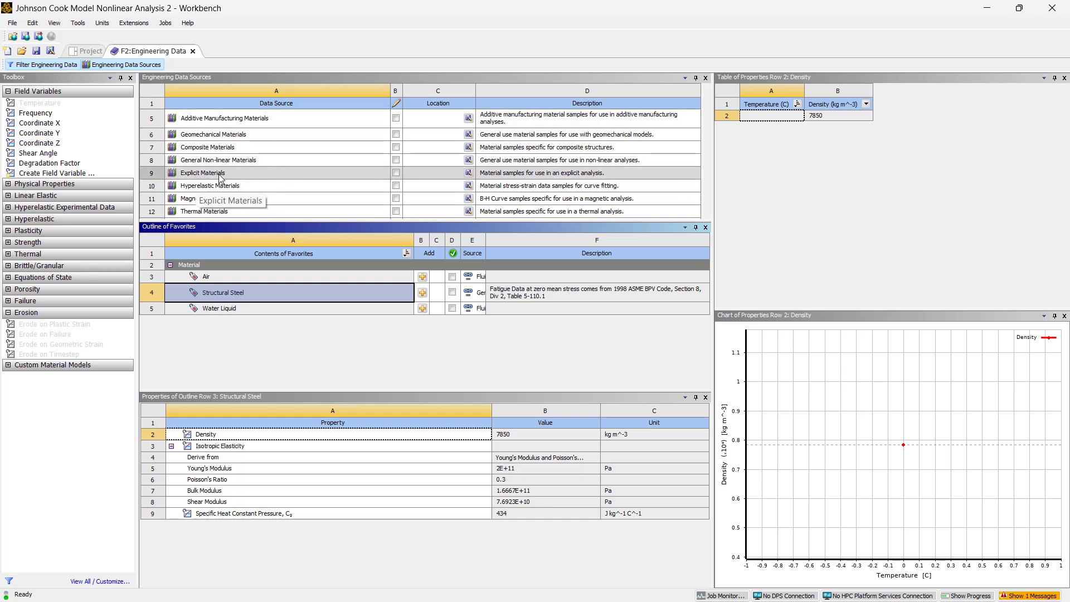
click(220, 175)
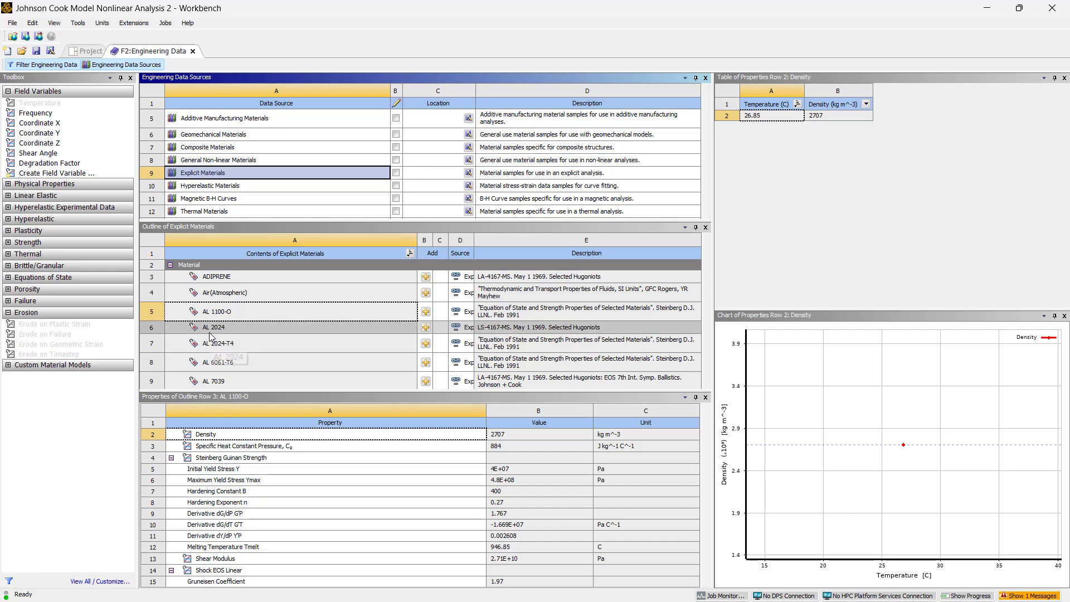
- Find STEEL 1006 in the Explicit Materials library and display its properties
scroll(228, 335, down, 8)
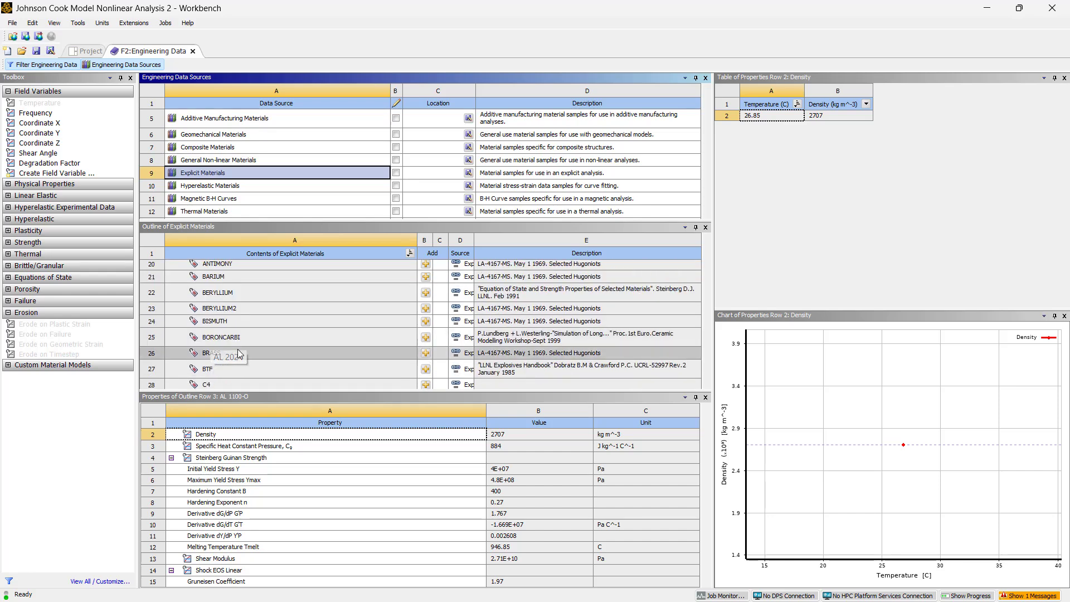
scroll(257, 365, down, 11)
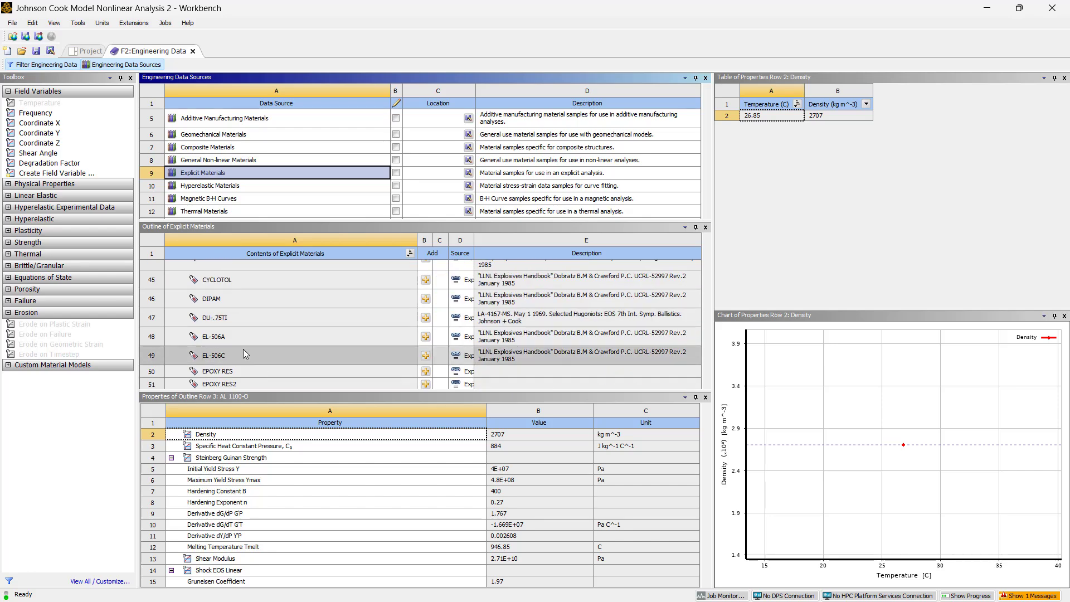
scroll(242, 347, down, 6)
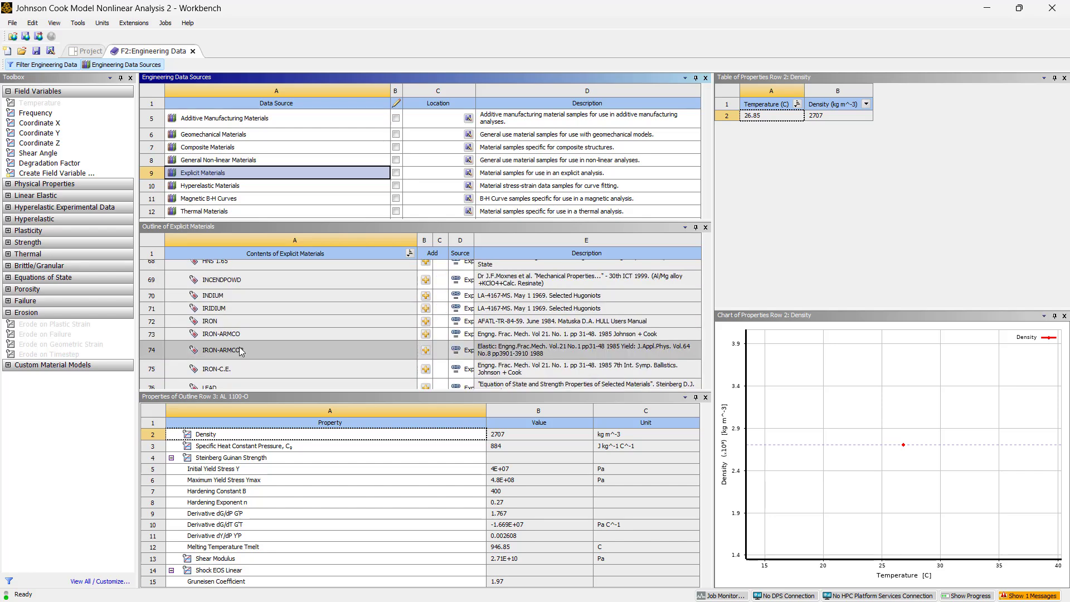
scroll(239, 346, down, 5)
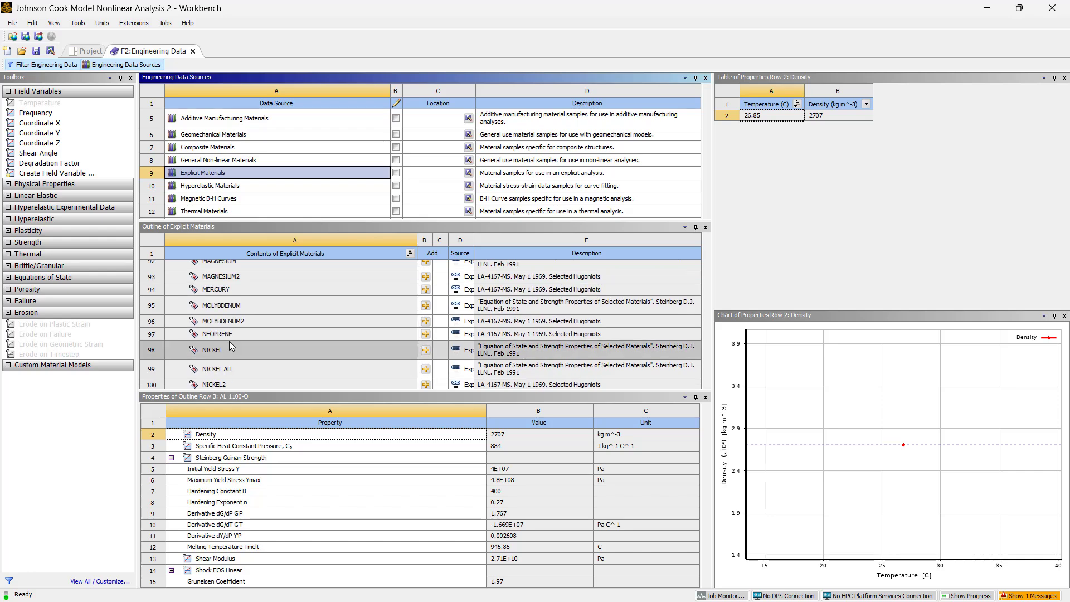
scroll(224, 351, down, 3)
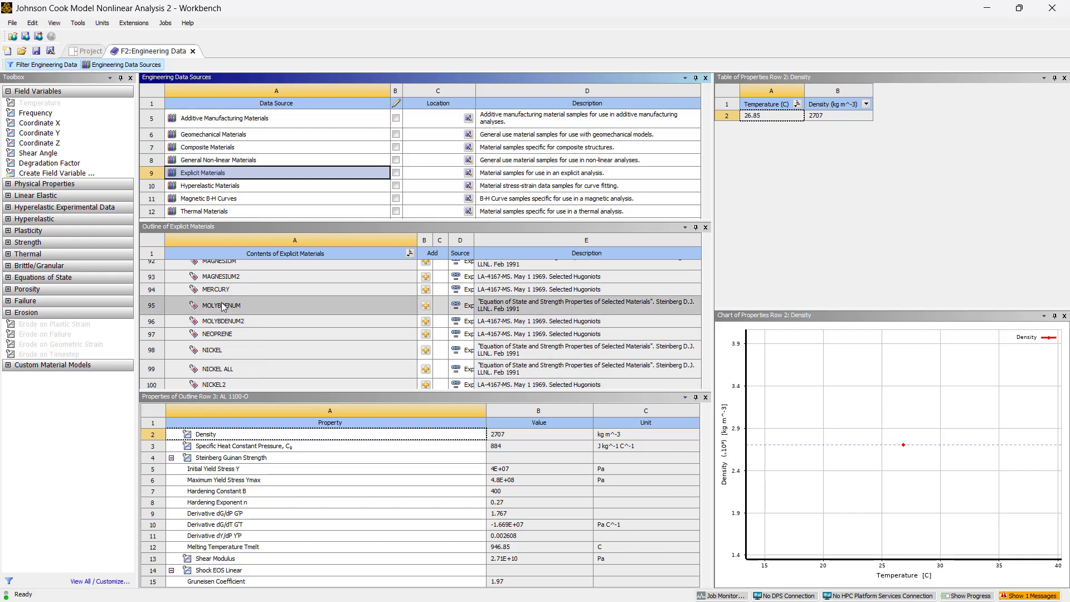
scroll(222, 367, down, 11)
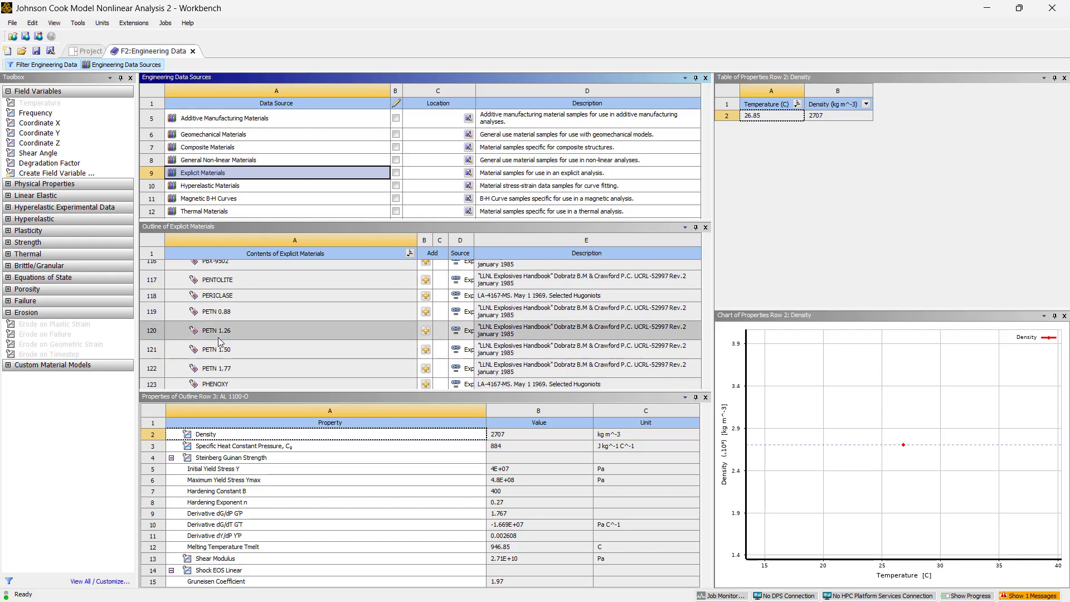
scroll(220, 341, down, 12)
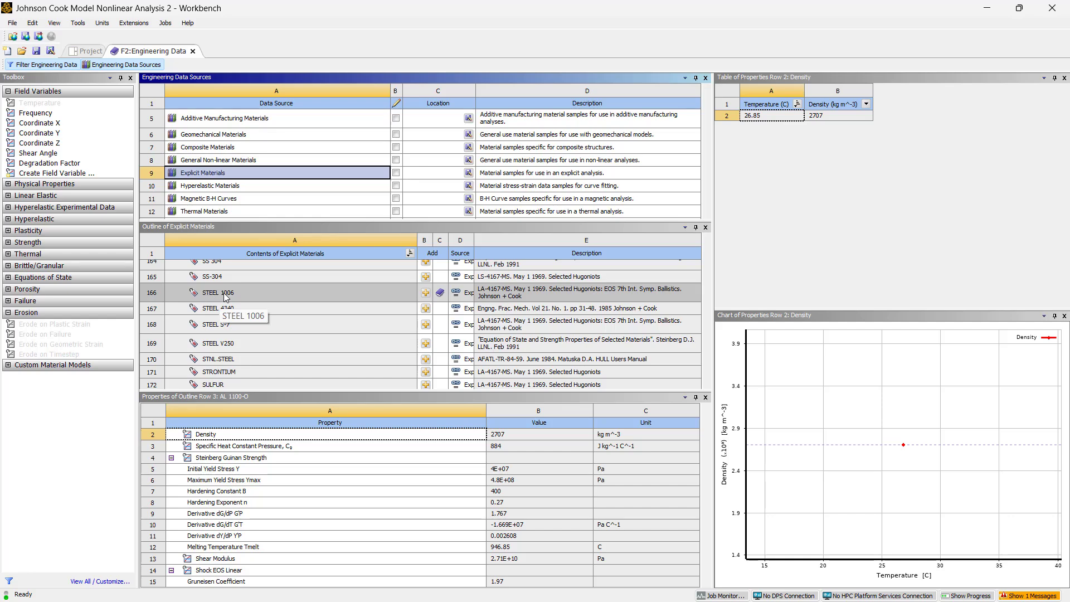
click(233, 297)
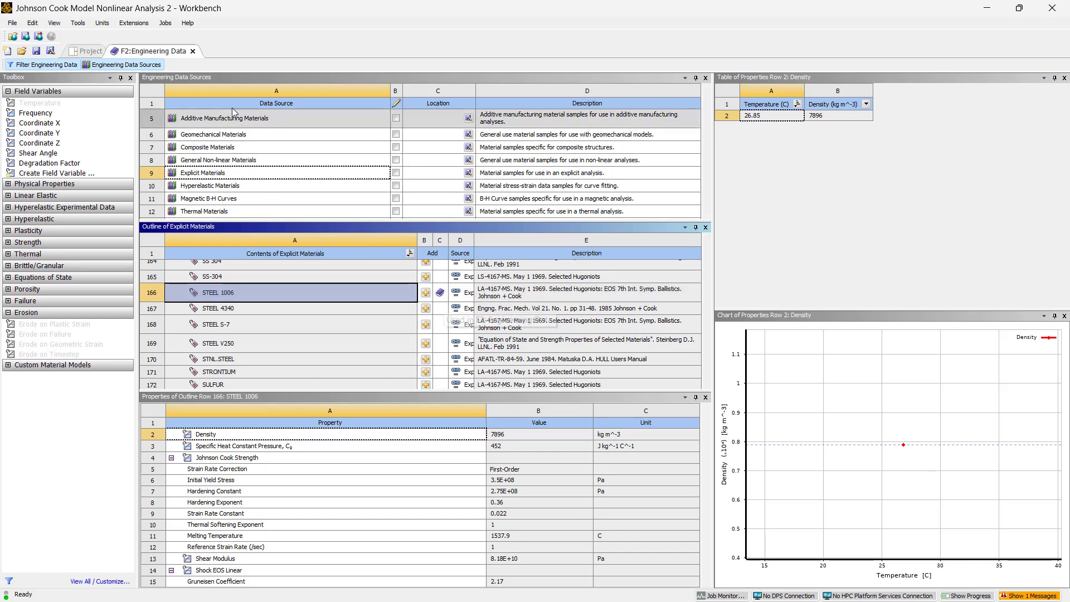
- Return to the project's STEEL 1006 and set its Johnson Cook Strength Initial Yield Stress and Hardening Constant units to MPa
click(121, 65)
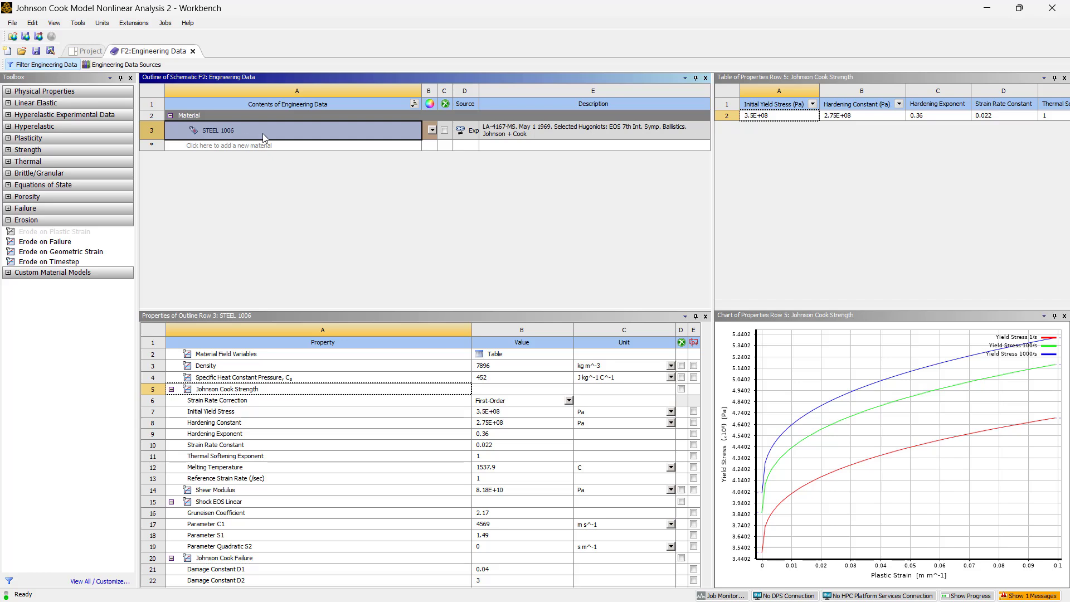
click(230, 389)
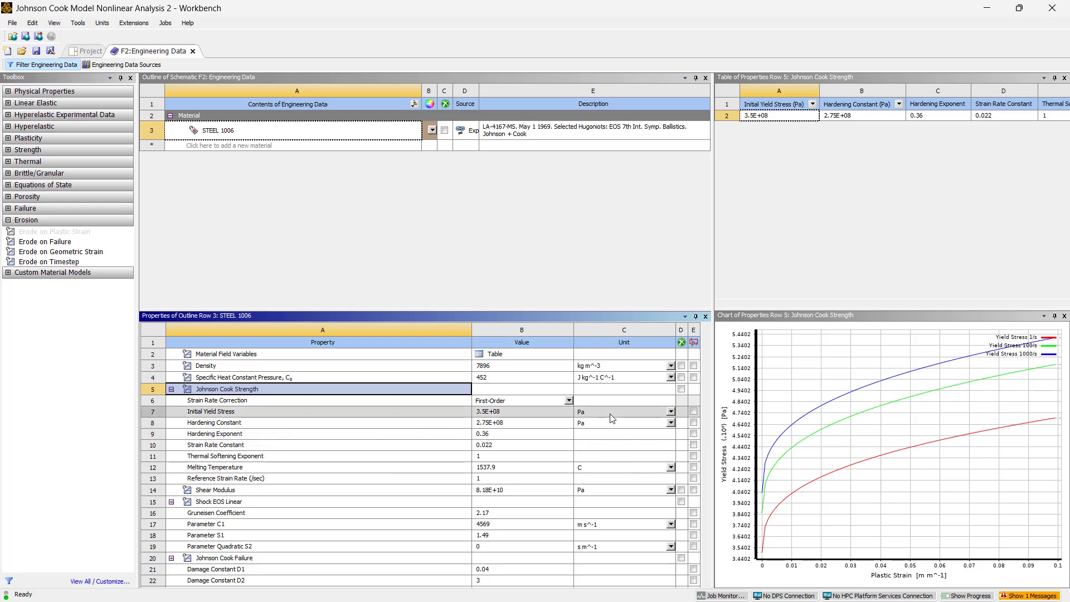
click(670, 413)
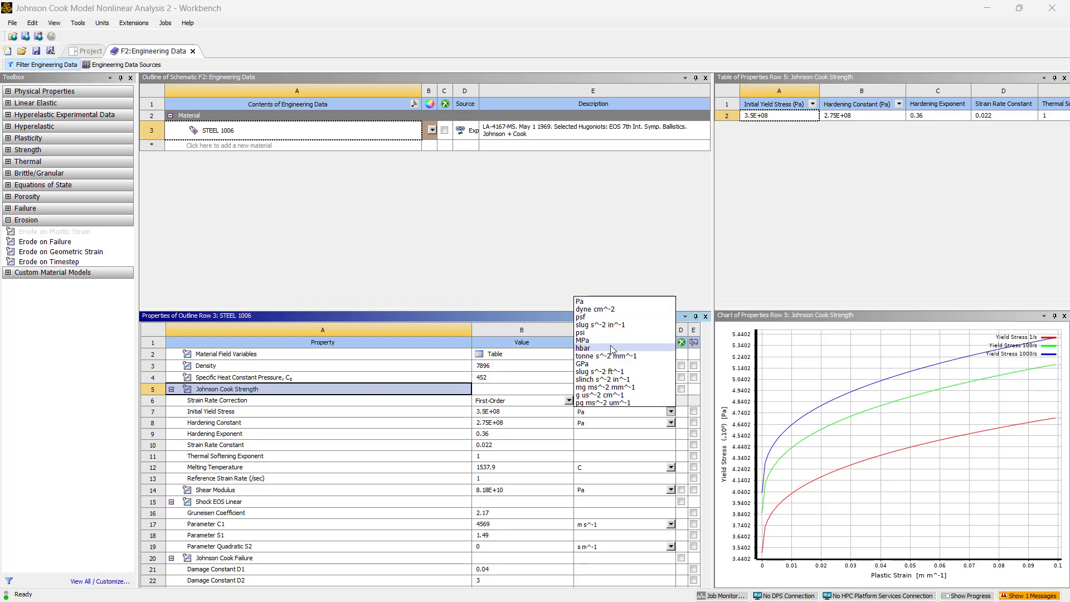
click(582, 340)
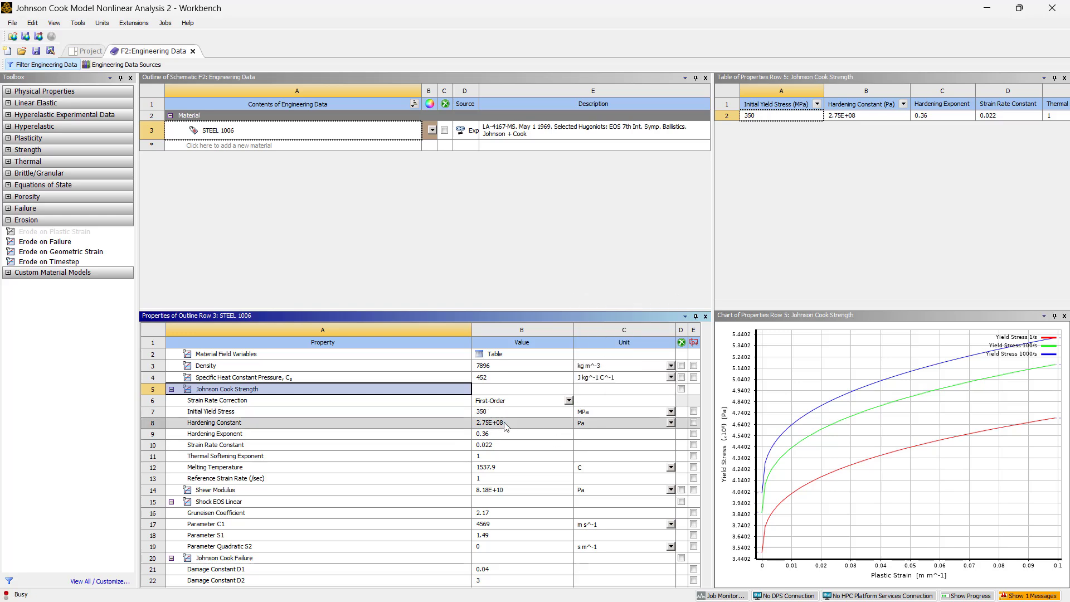
click(670, 422)
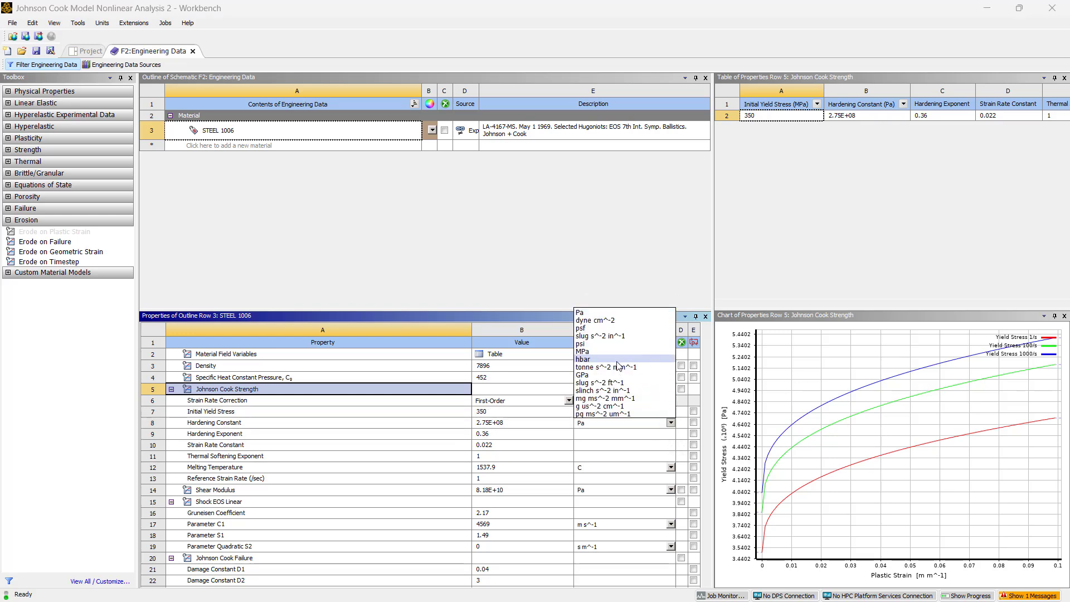
click(585, 357)
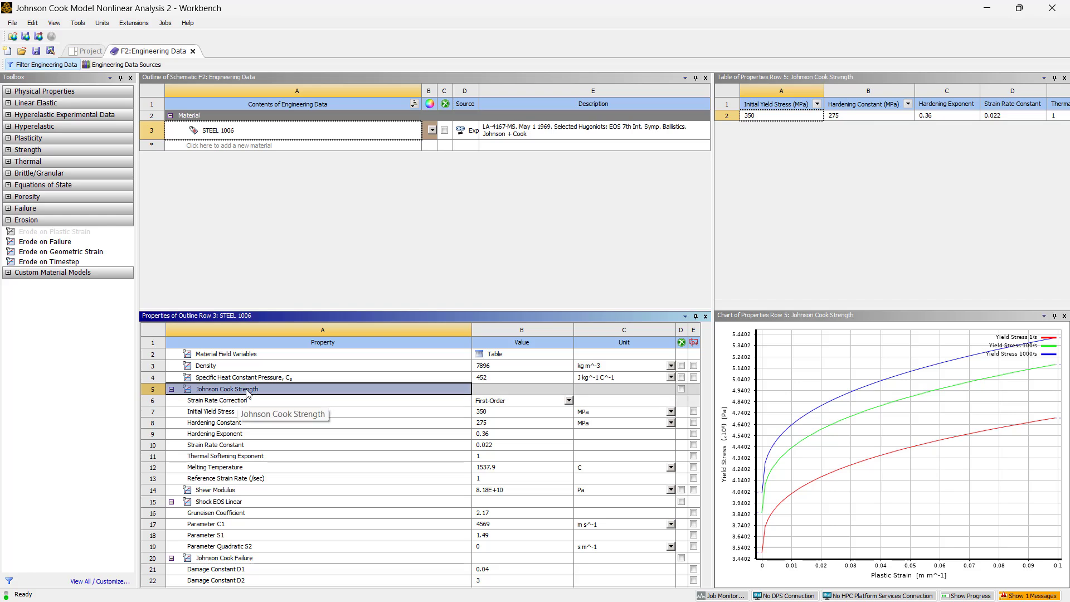
- List the available plasticity models and inspect the Erosion Strain under STEEL 1006's Erode on Plastic Strain property
click(10, 143)
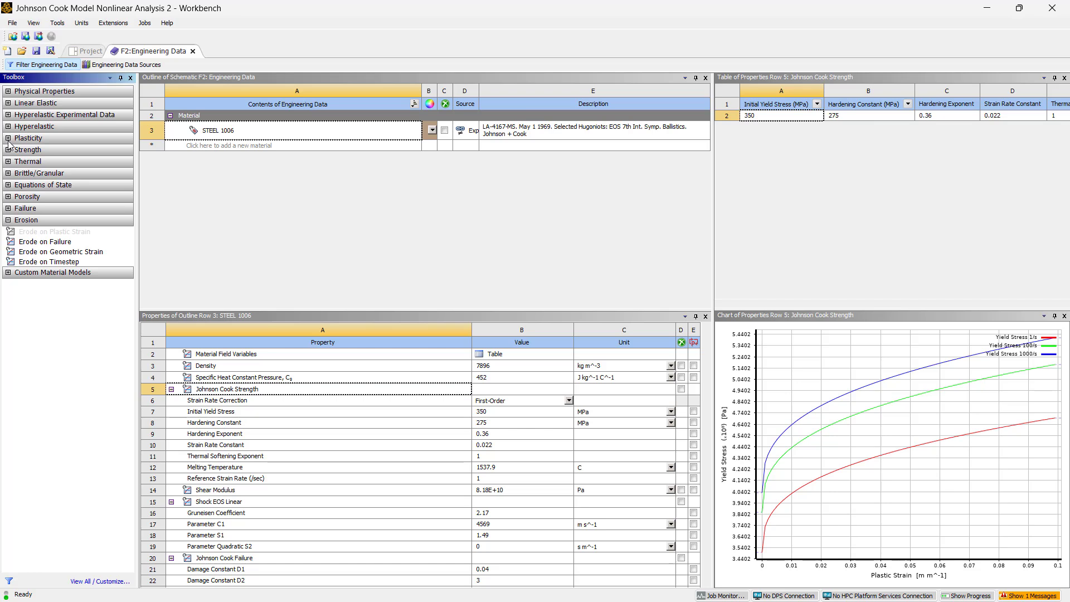
click(7, 139)
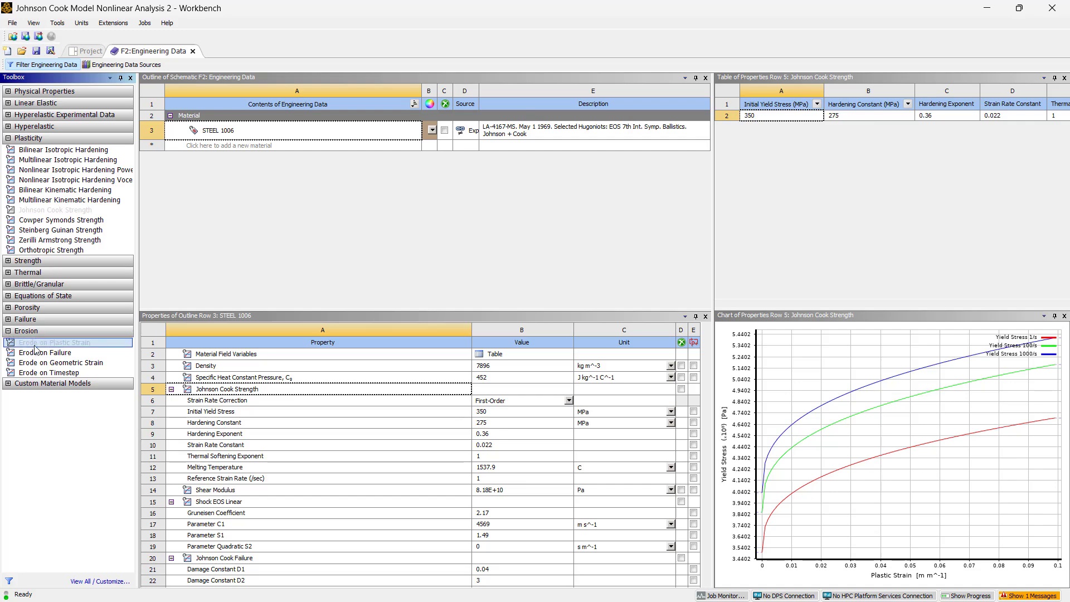
scroll(253, 562, down, 3)
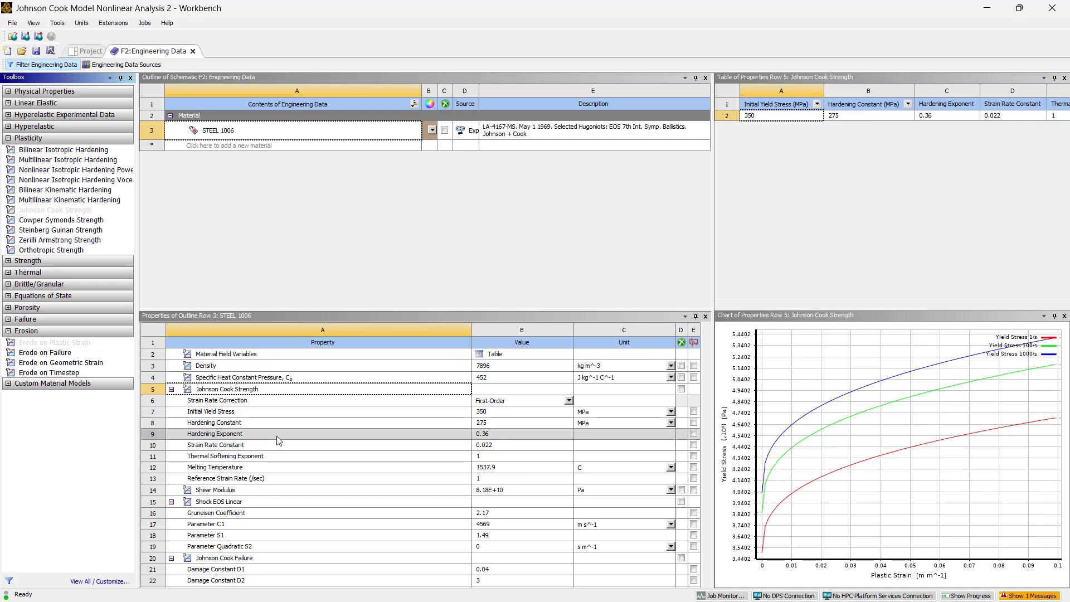
click(239, 569)
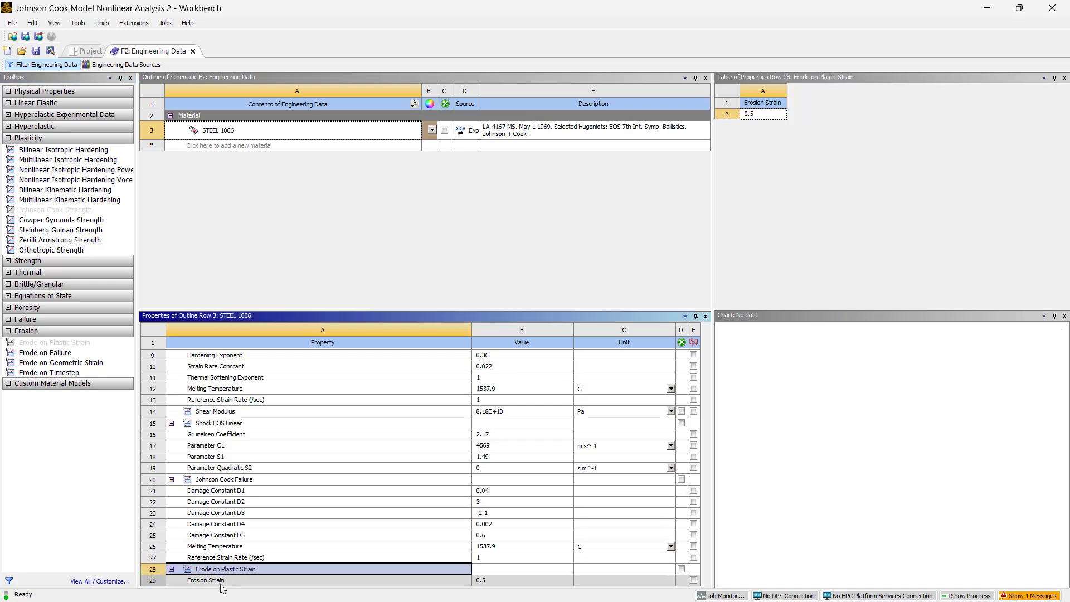
click(217, 580)
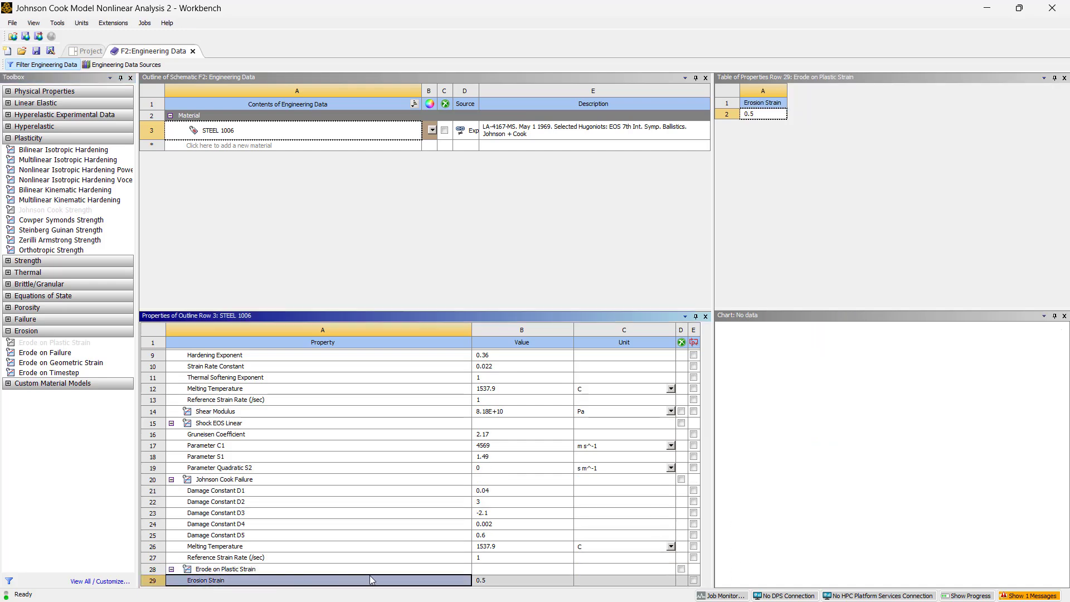
click(488, 580)
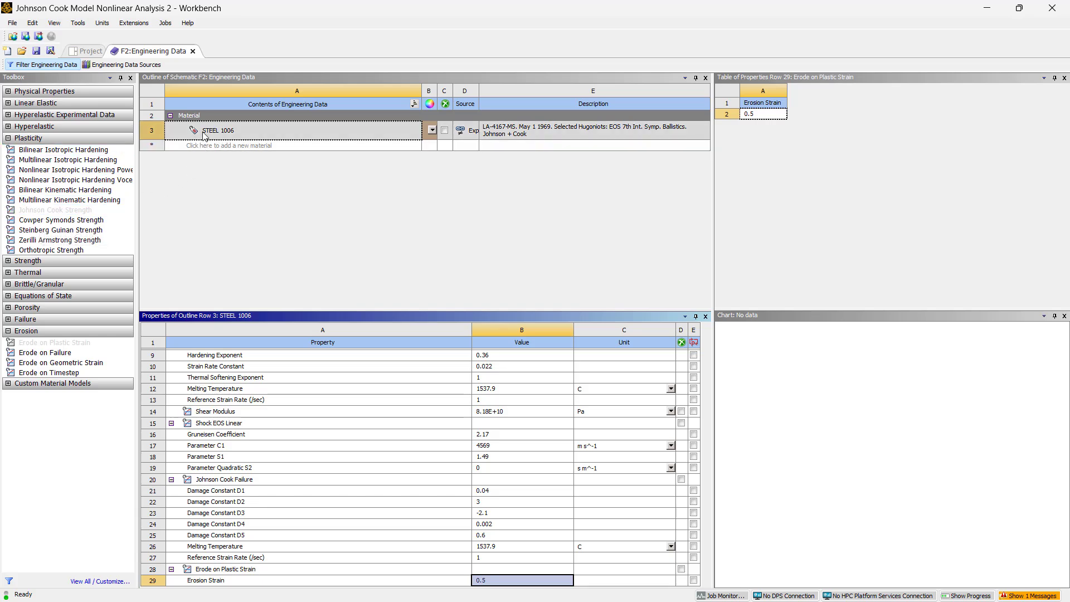
- List the available failure models and review STEEL 1006's Johnson Cook Failure constants and Erode on Plastic Strain entry
click(8, 319)
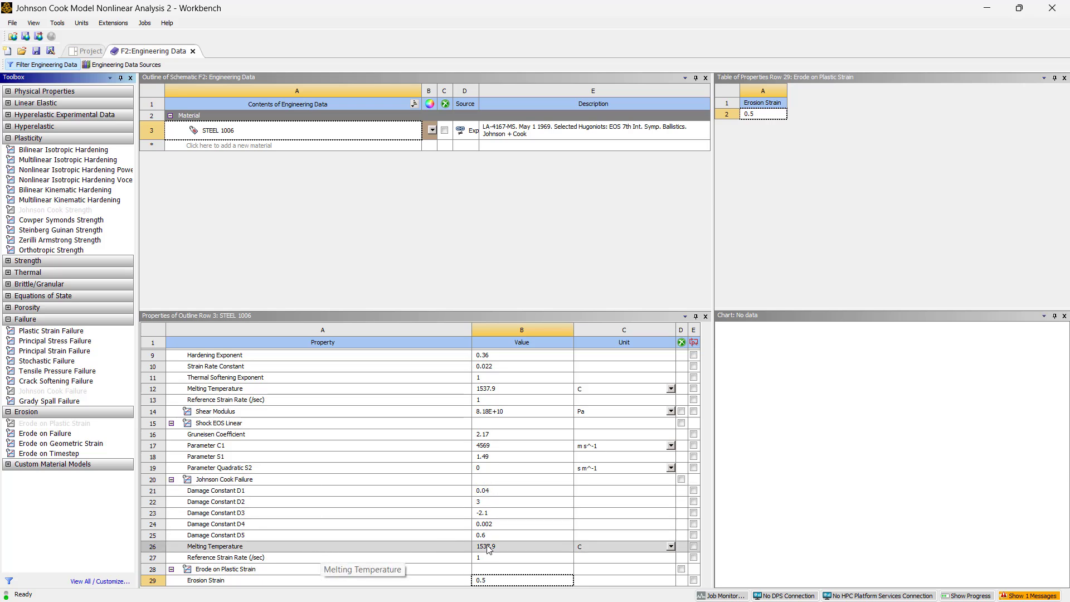
scroll(295, 505, up, 3)
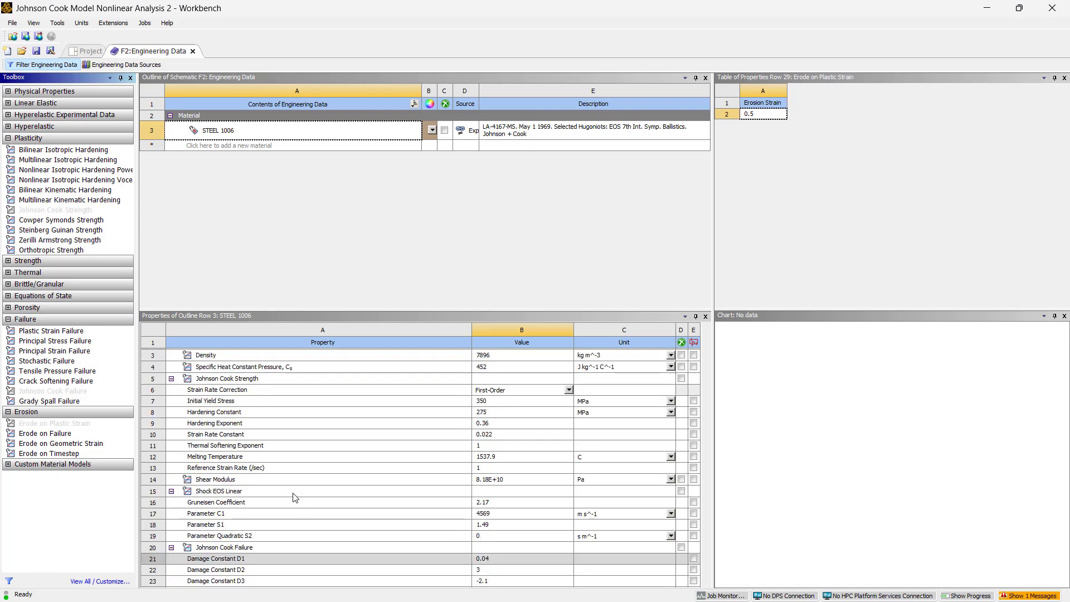
scroll(232, 409, down, 3)
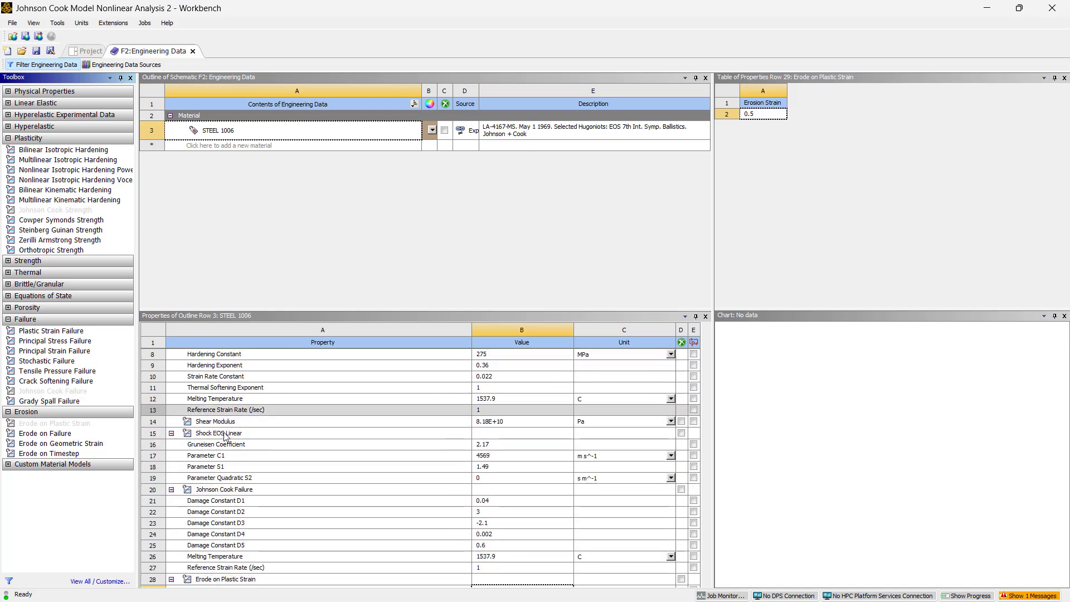
click(217, 490)
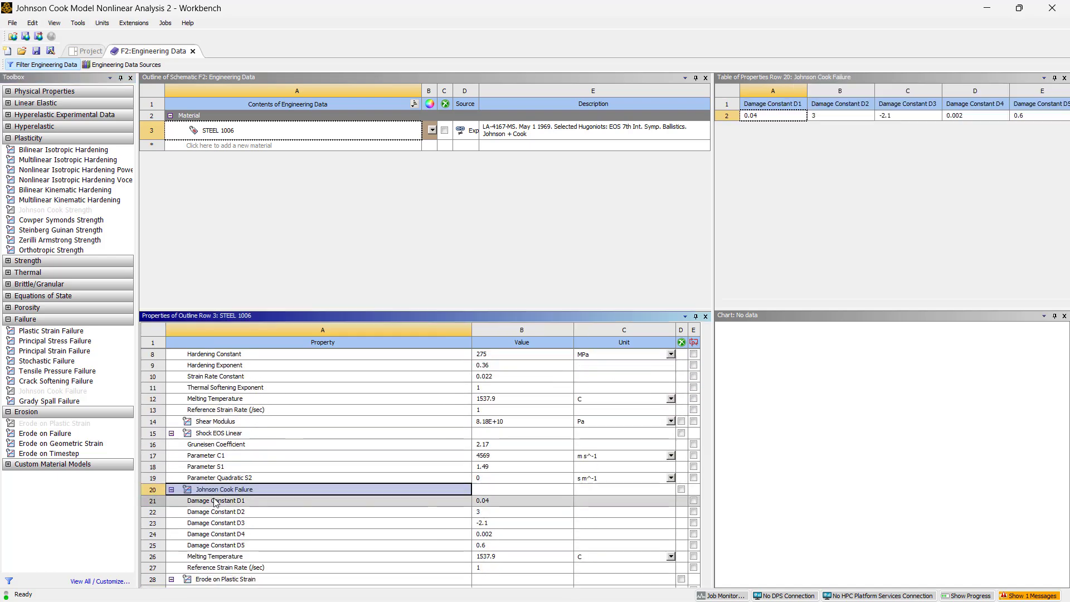
scroll(214, 502, down, 1)
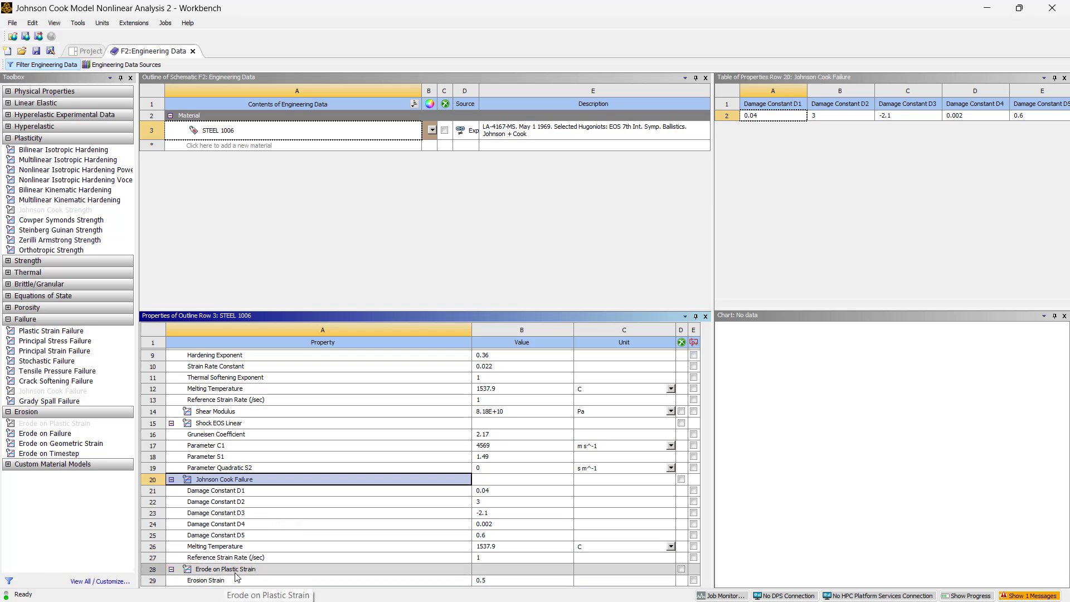
click(215, 571)
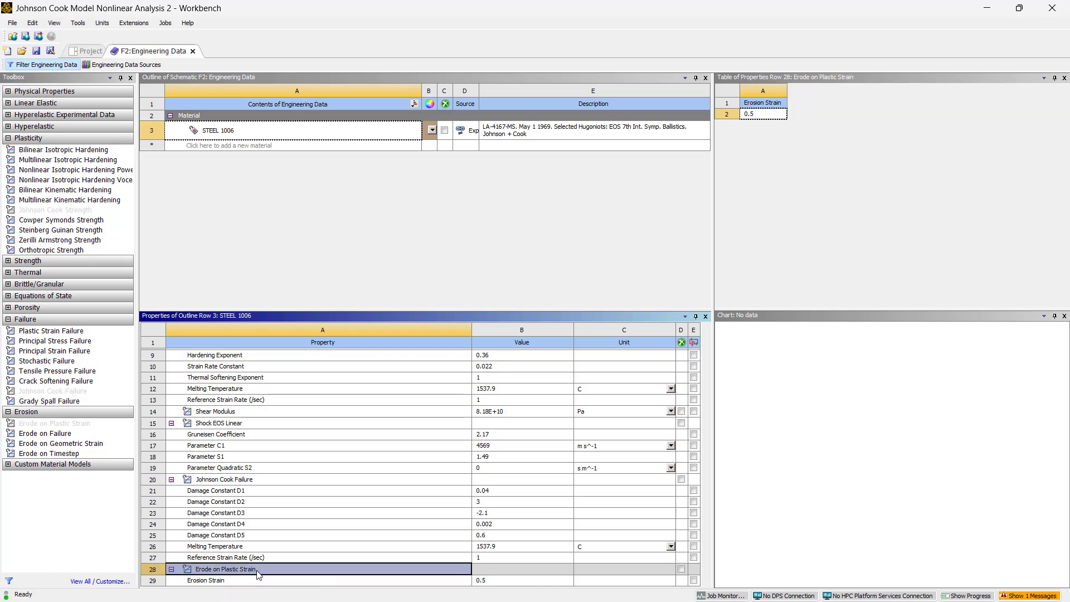
- Close the engineering data, switch to the Mechanical window of the Copy of 3mm system and show its Analysis Settings
click(193, 51)
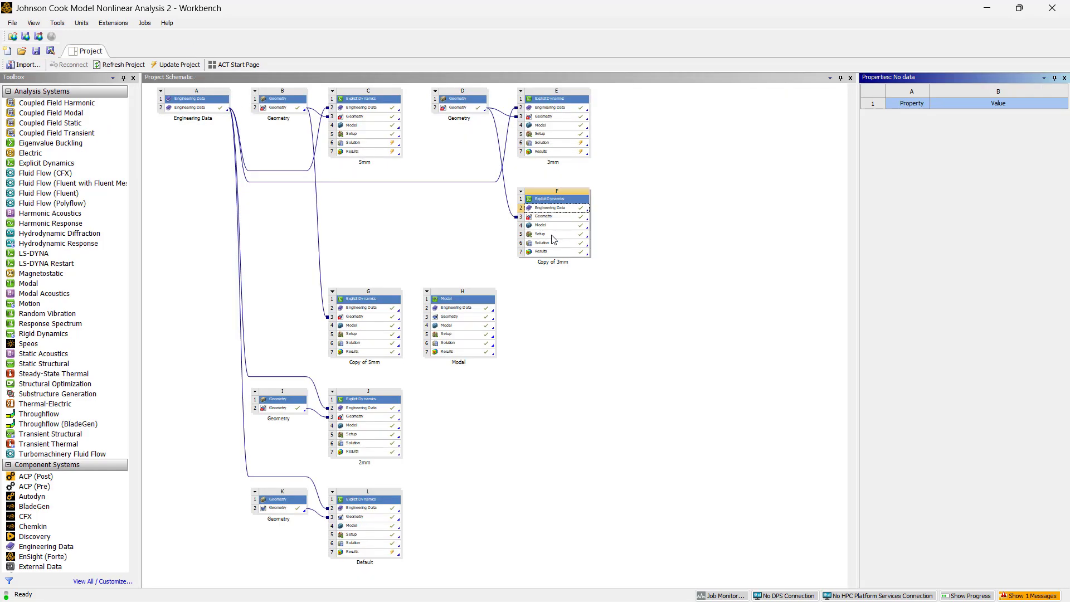
key(super)
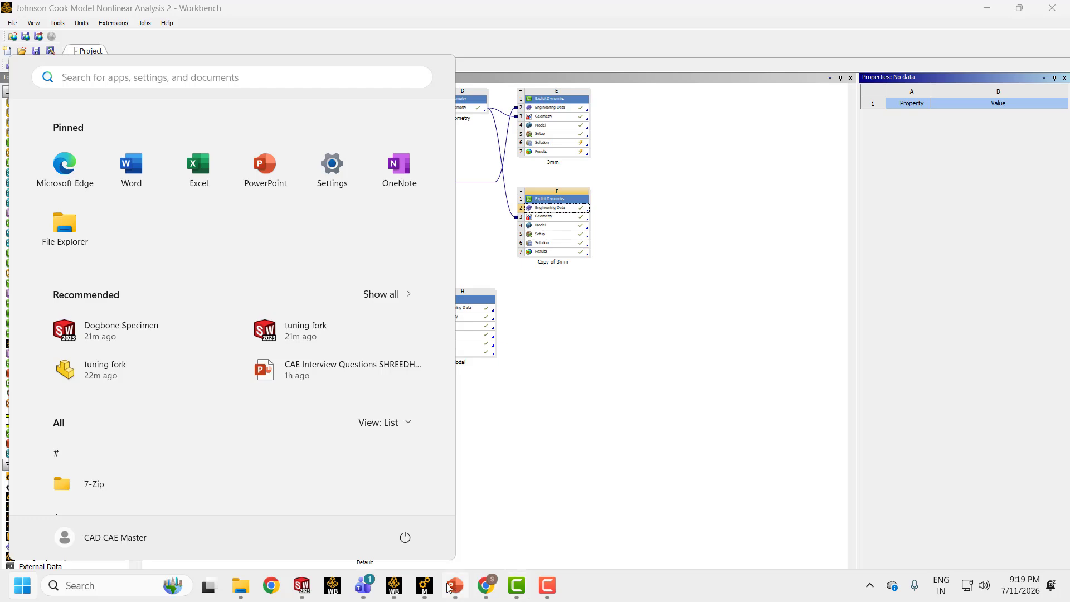
mouse_move(424, 585)
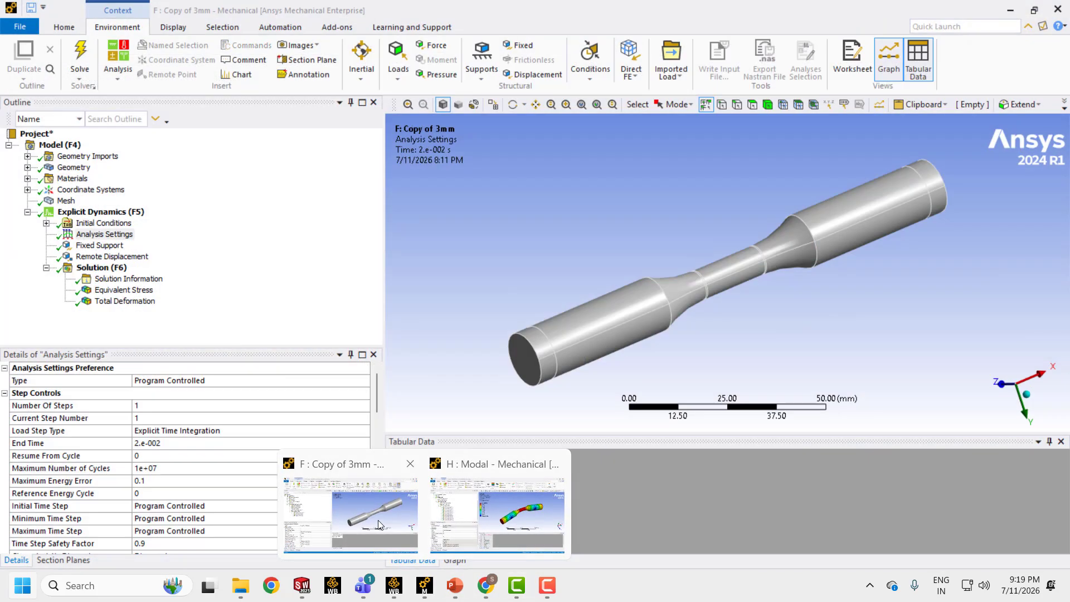
click(378, 525)
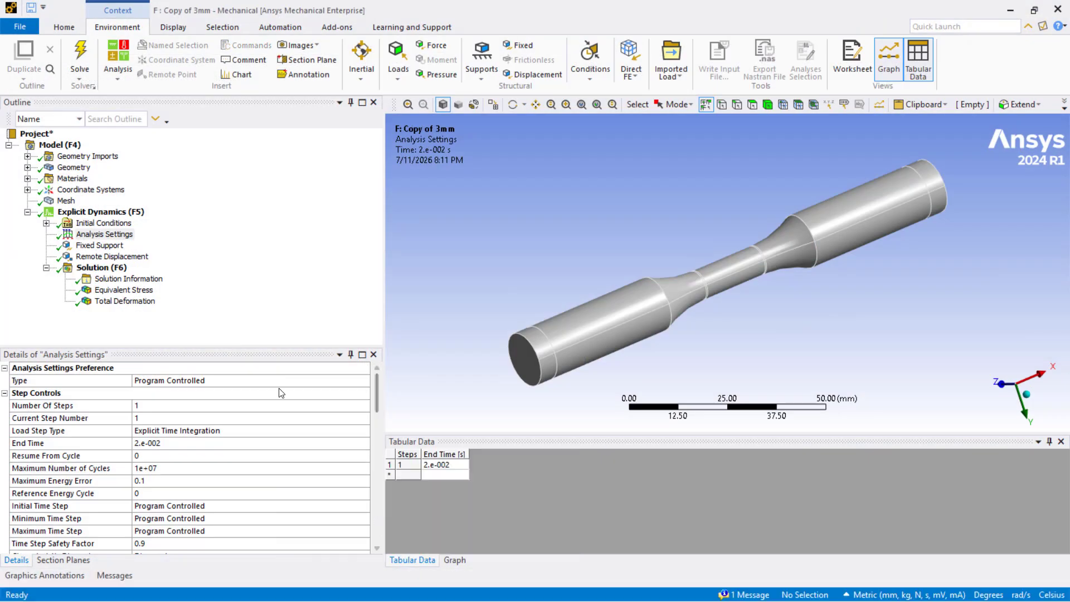
click(105, 235)
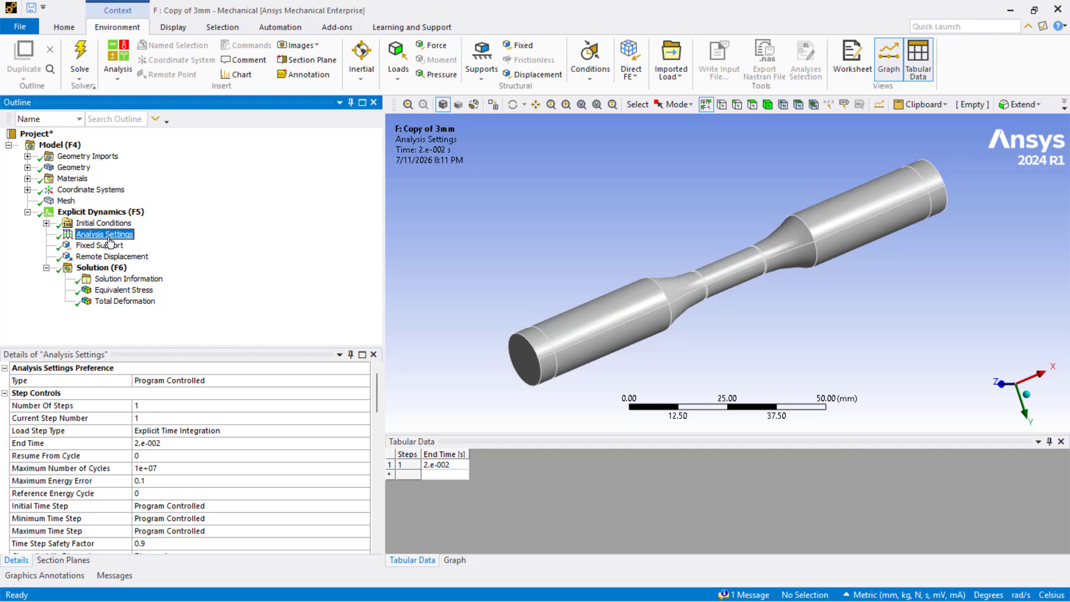
- Review the Erosion Controls in the Analysis Settings, including the Geometric Strain Limit, and return to the Step Controls
scroll(195, 471, down, 10)
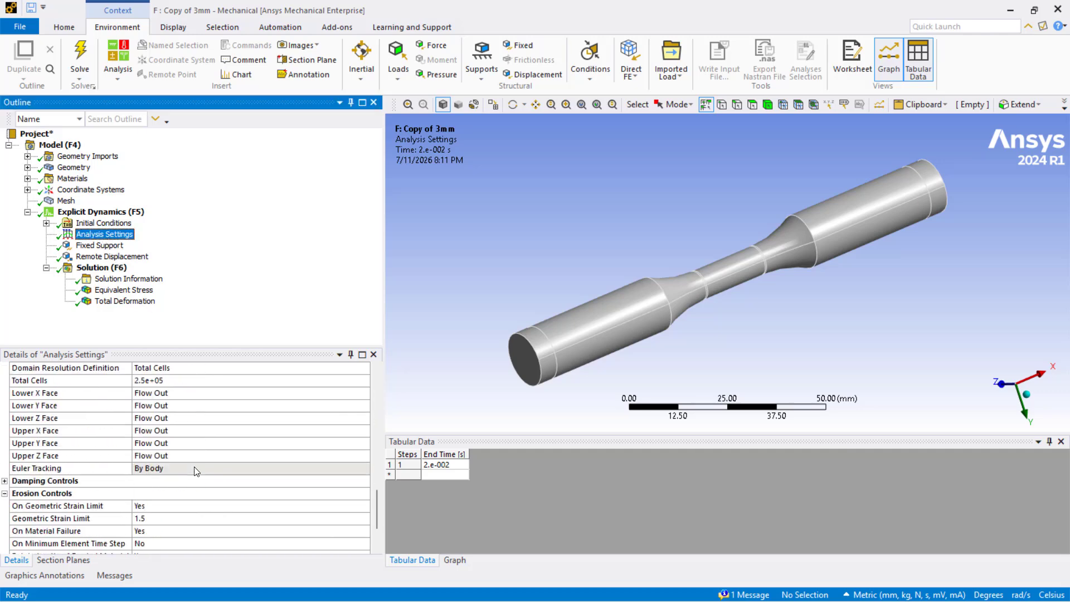
scroll(196, 471, down, 2)
click(28, 456)
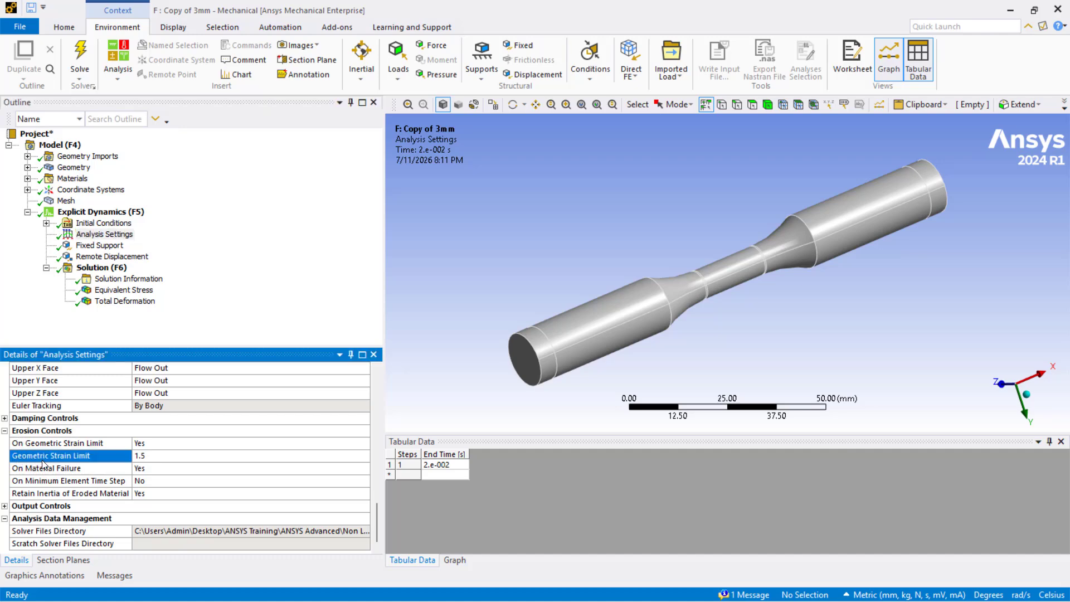
click(143, 459)
click(158, 457)
scroll(165, 455, up, 12)
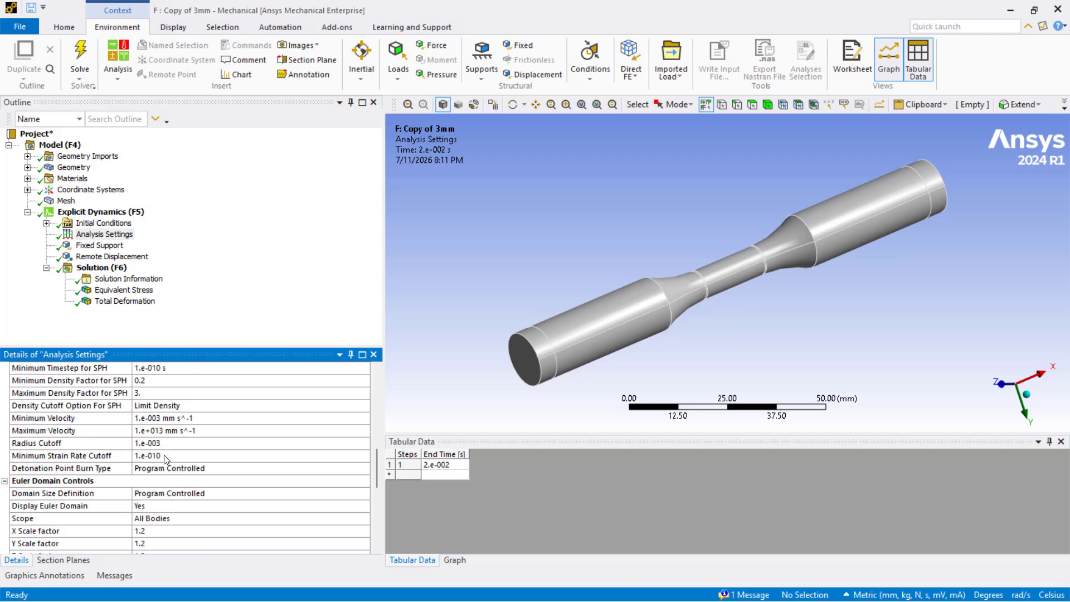
scroll(165, 459, up, 4)
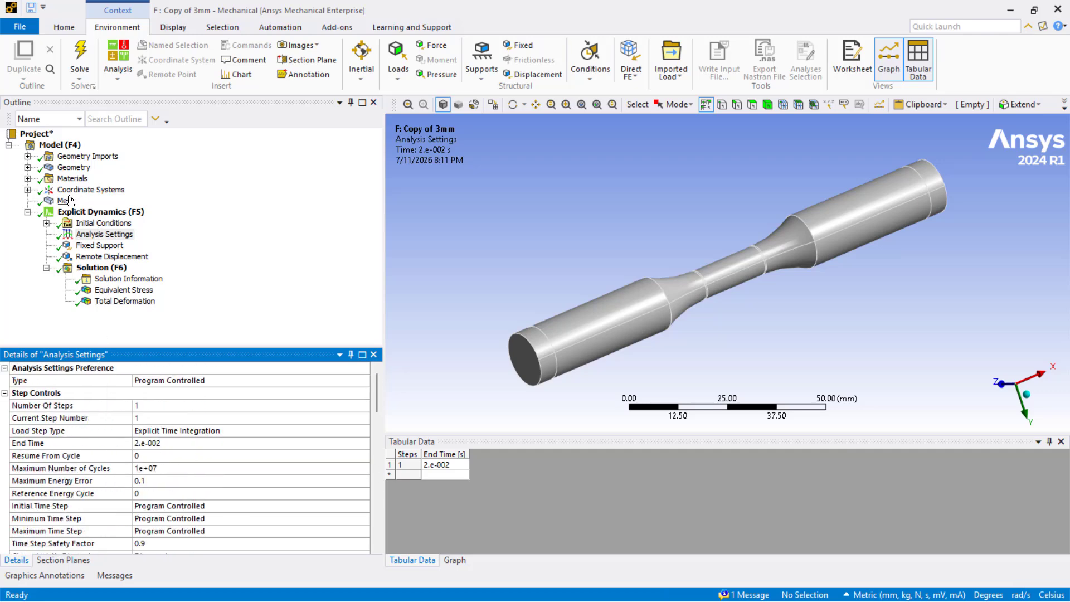
- Review the mesh, the Fixed Support and Remote Displacement, and the overall Explicit Dynamics boundary conditions
click(66, 200)
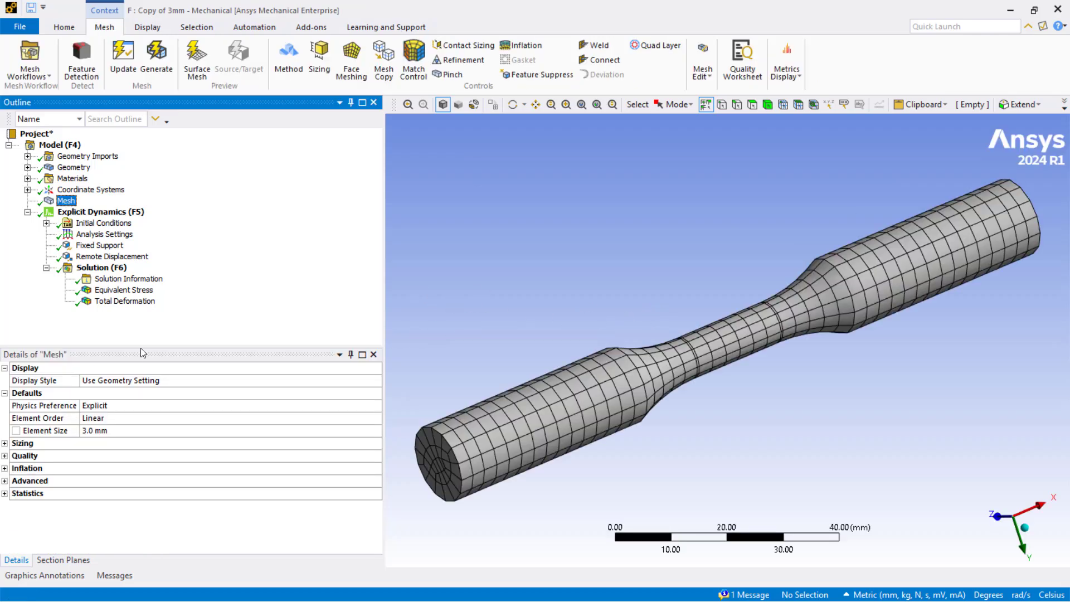
click(99, 245)
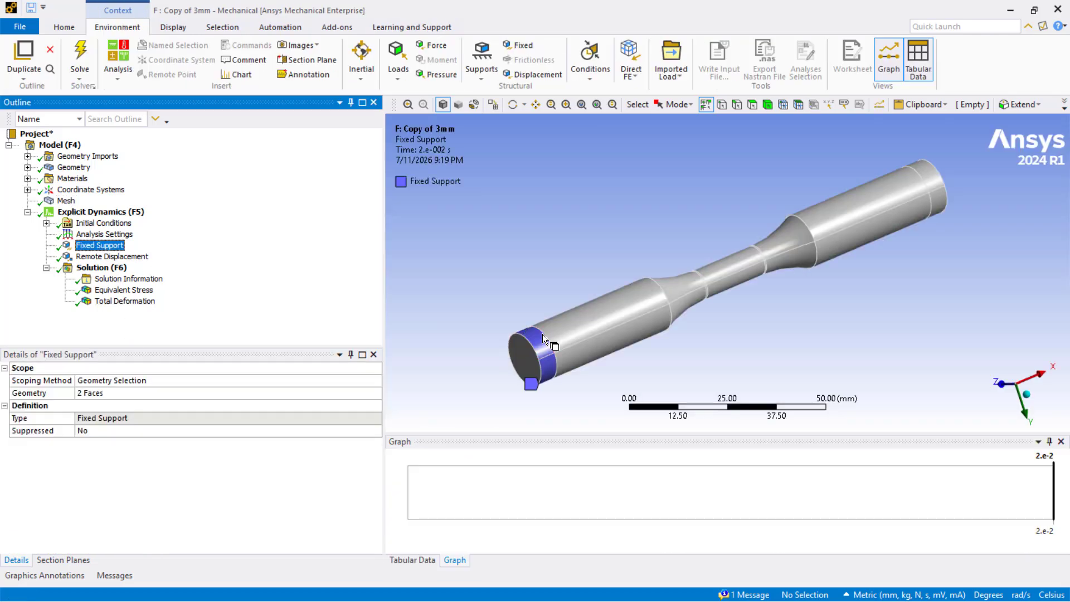
click(102, 257)
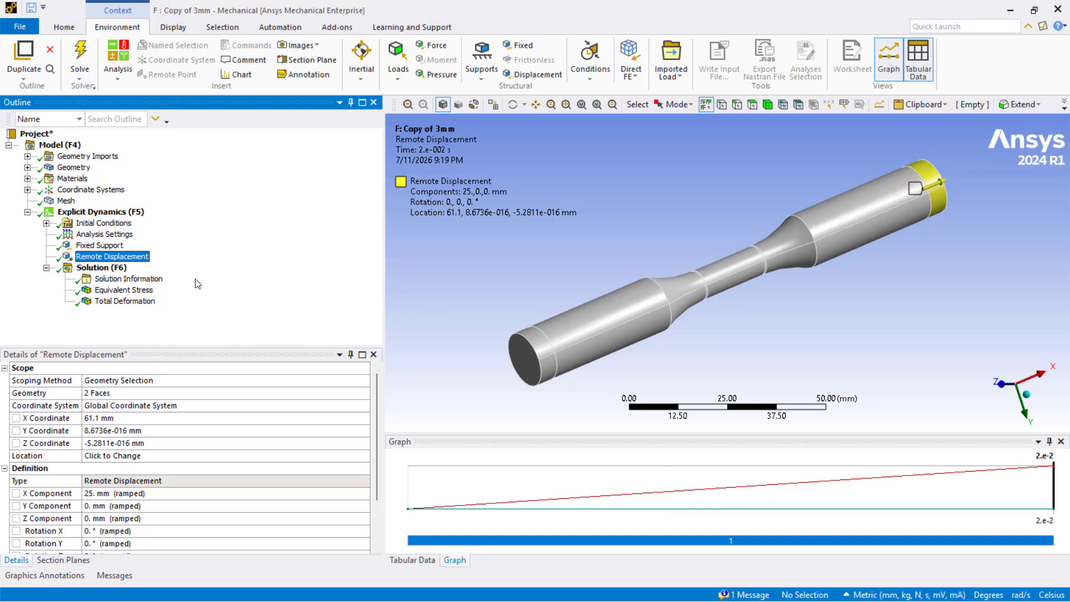
click(103, 213)
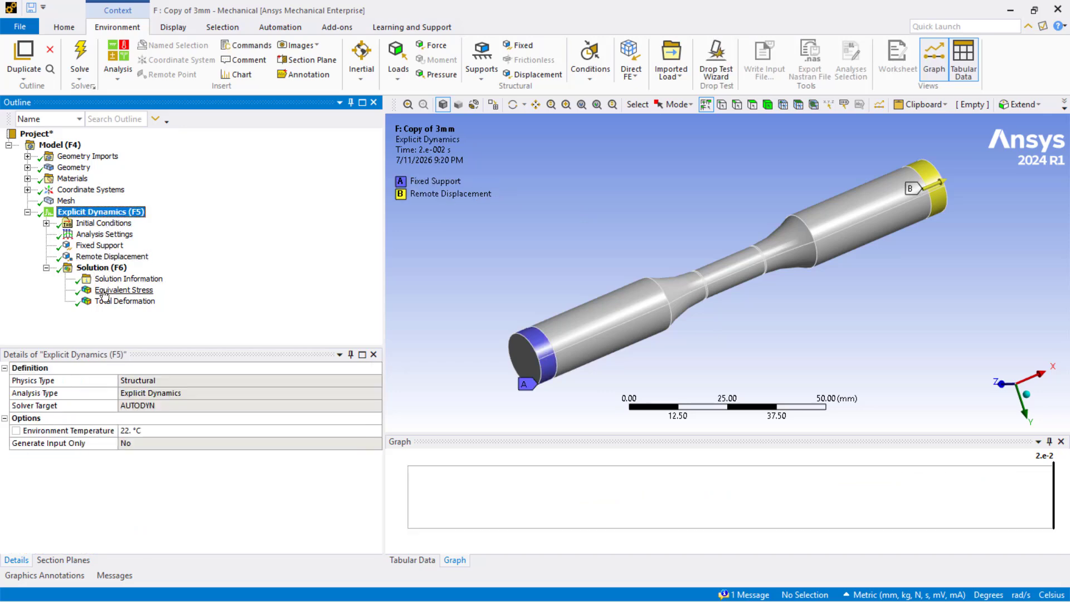
- Show the Equivalent Stress result, play its animation and step back frame by frame to the early loading stage
click(117, 292)
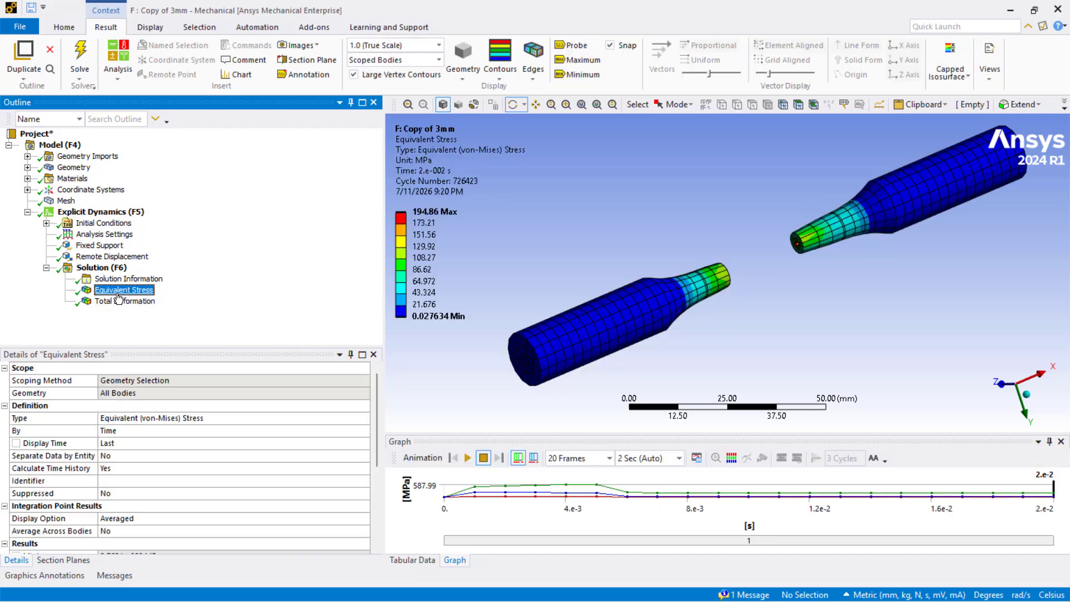
click(467, 459)
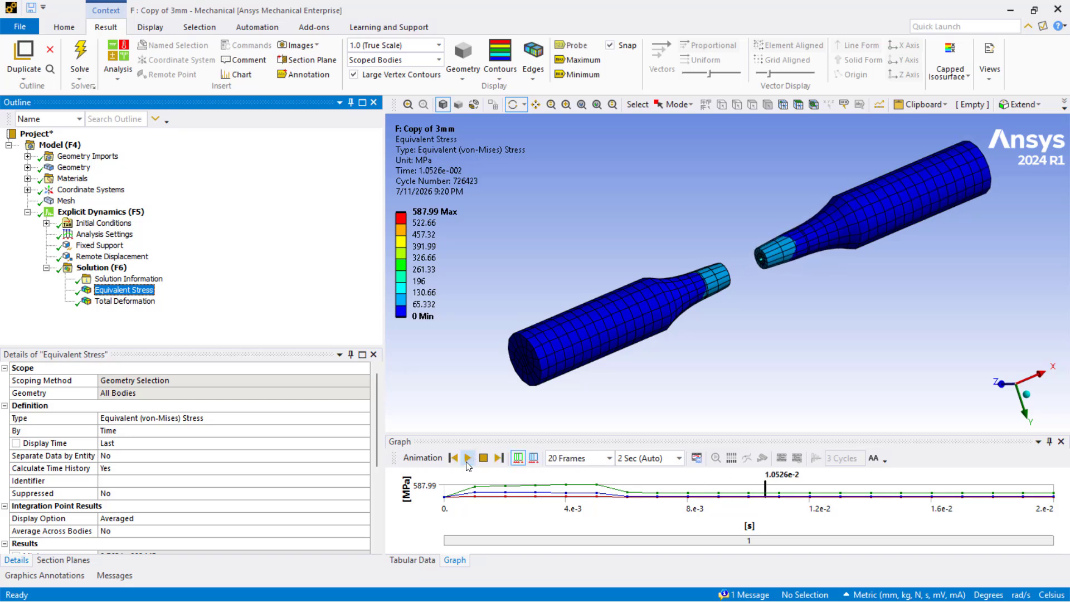
click(452, 460)
click(452, 460)
click(453, 460)
click(453, 460)
click(453, 460)
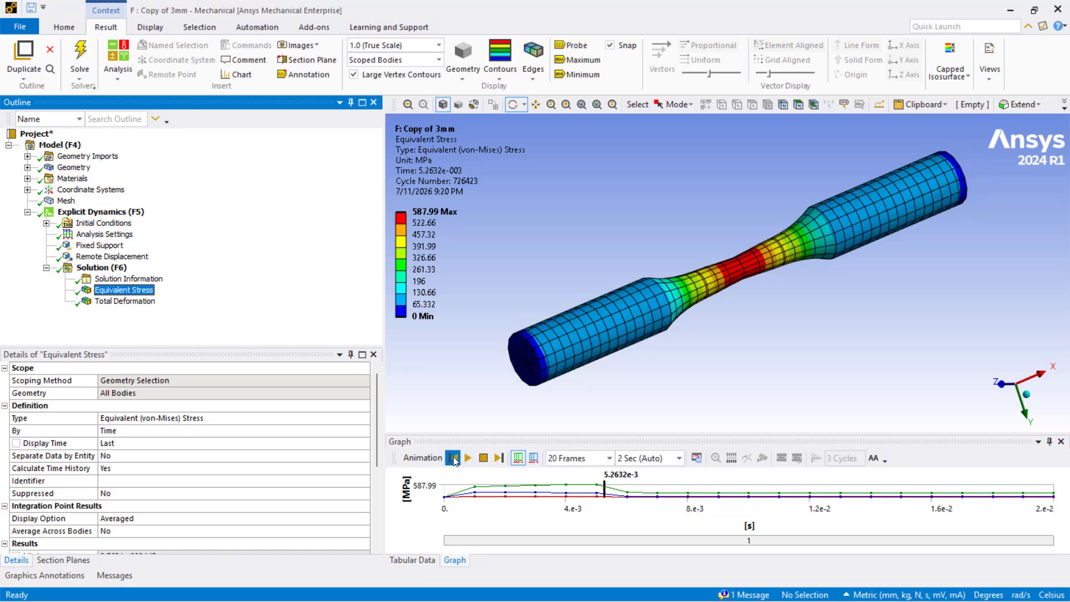
click(453, 460)
click(453, 460)
click(453, 460)
- Advance the Equivalent Stress animation frame by frame to 6.3158e-3 s to examine the specimen's fracture
click(500, 460)
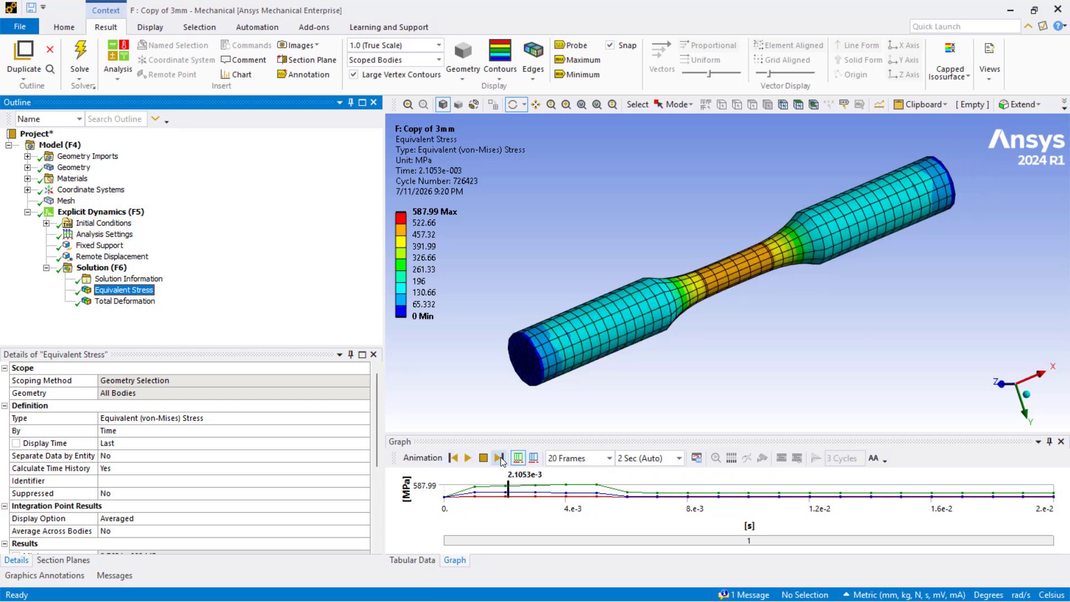
click(500, 459)
click(500, 460)
click(500, 458)
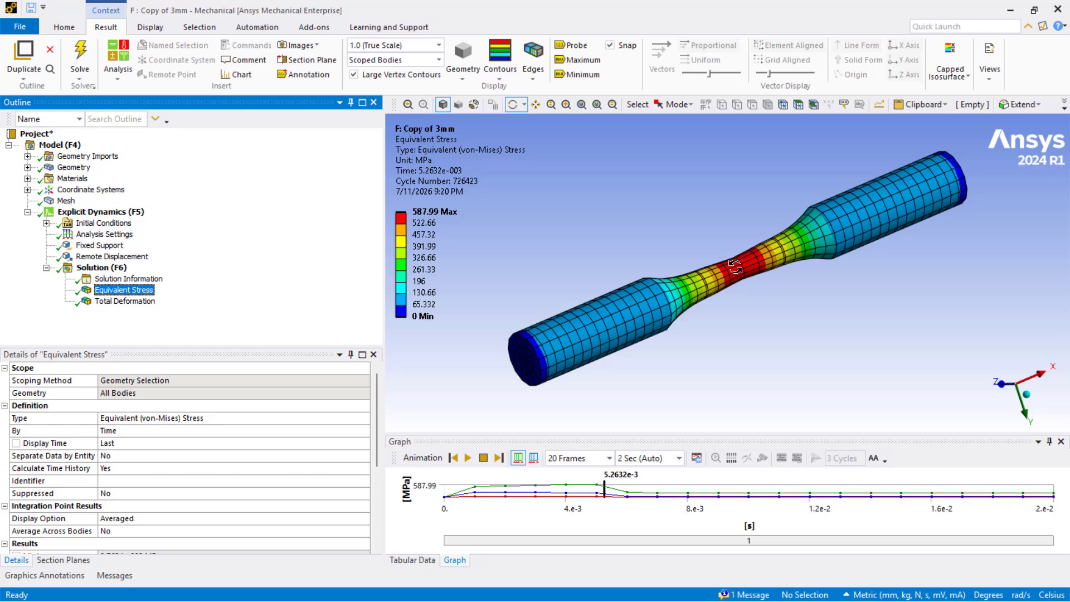
click(499, 459)
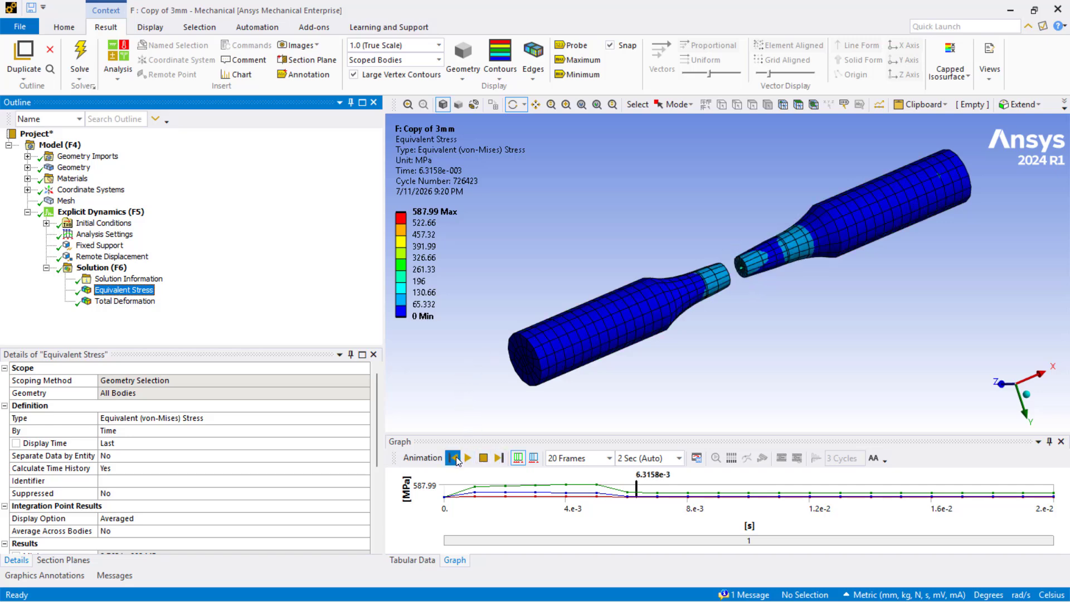
- Step the stress animation back and forth around the moment of fracture to compare the frames before and after separation
click(456, 456)
click(497, 456)
click(606, 493)
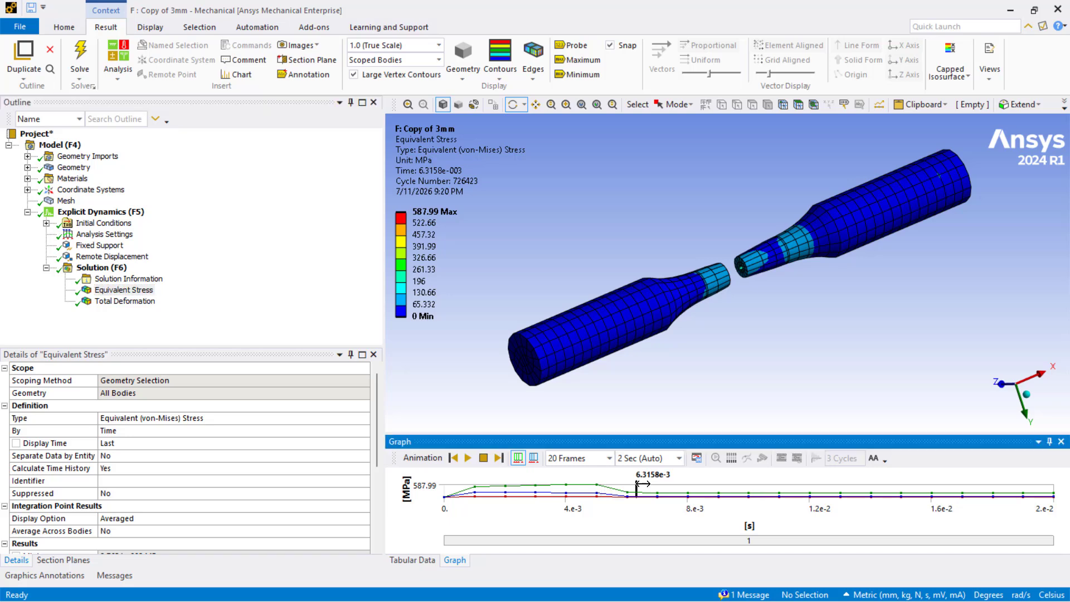
click(458, 457)
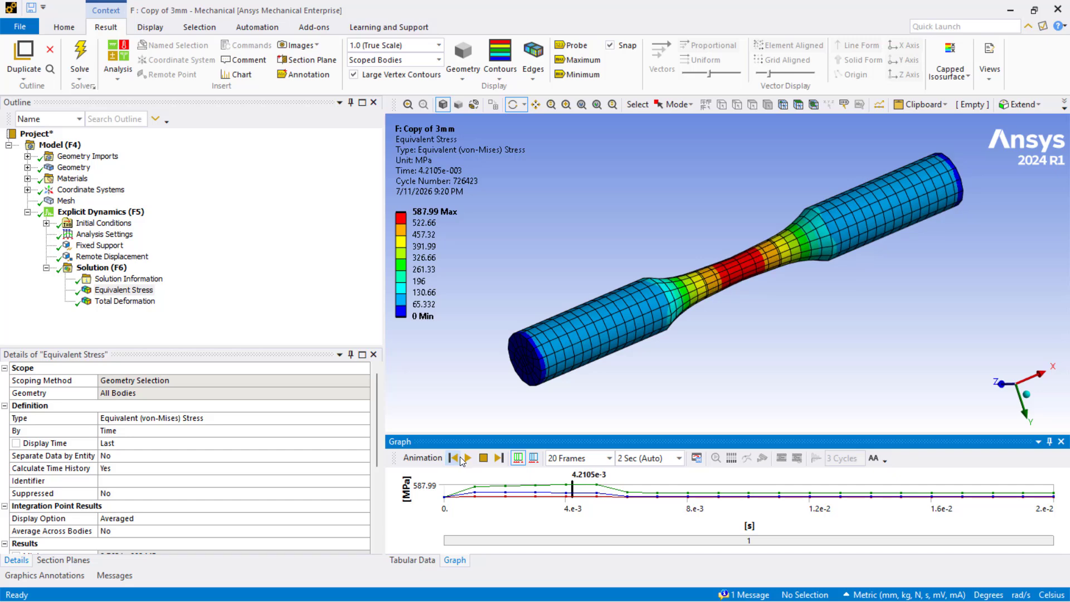
click(499, 459)
click(500, 458)
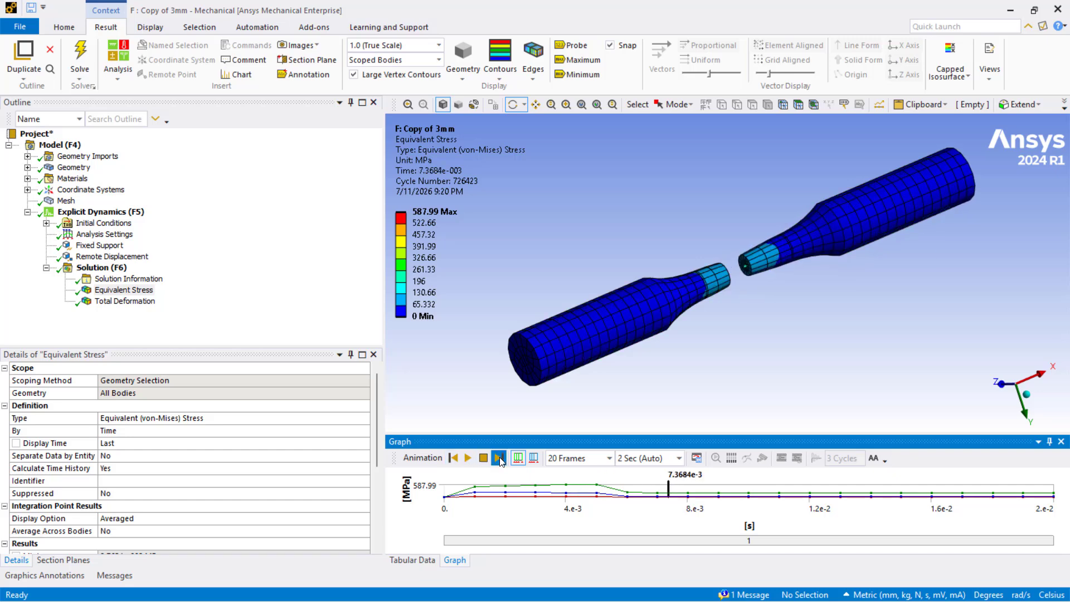
click(500, 458)
click(500, 458)
- Replay the Equivalent Stress animation, pause it at 6.3158e-3 s and inspect the broken specimen halves from other angles
click(468, 459)
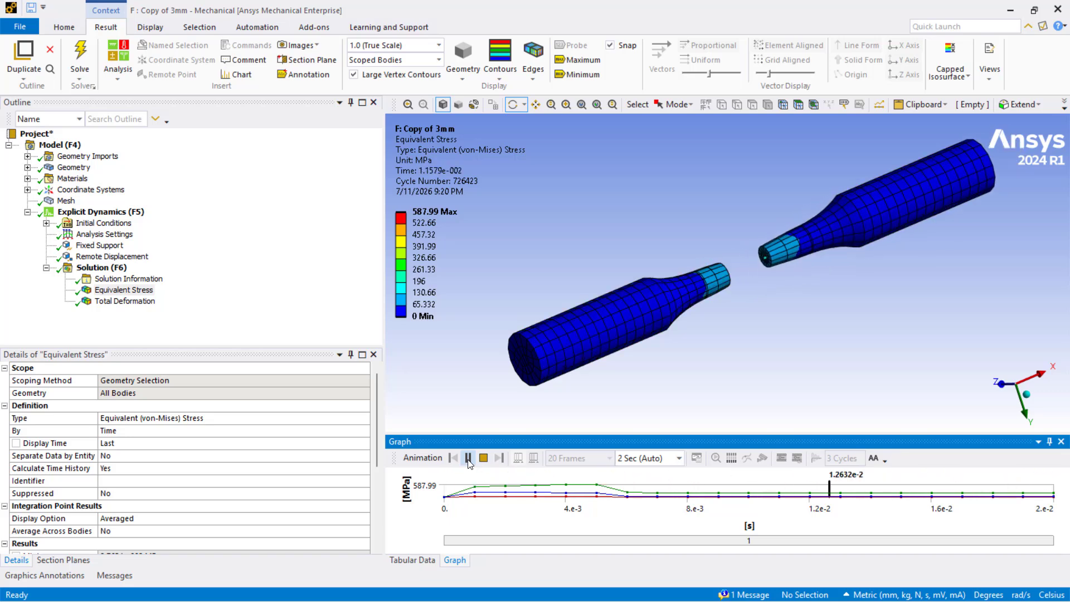
click(468, 458)
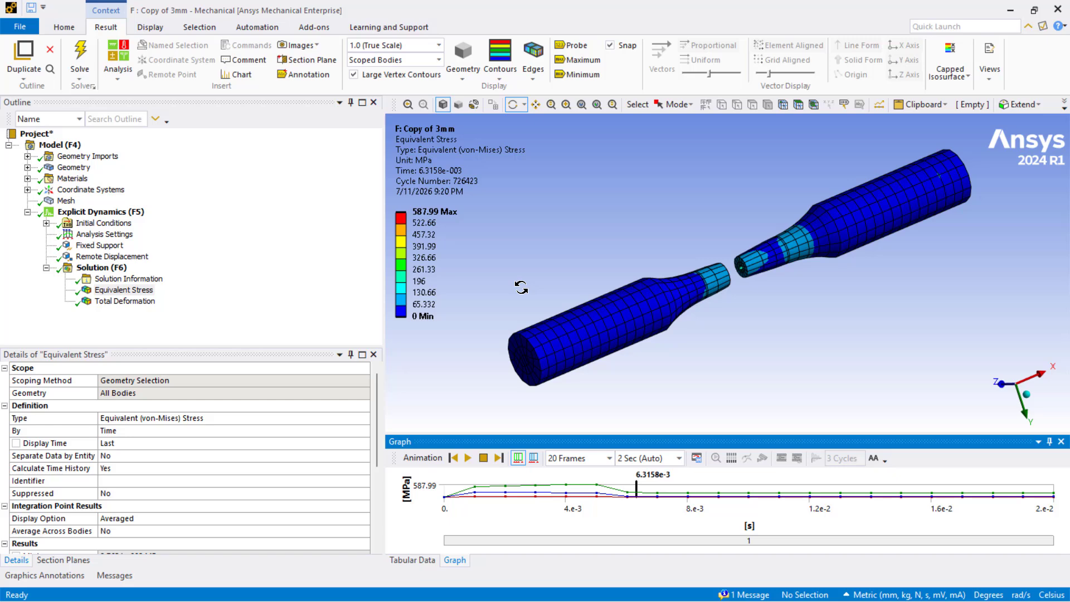
mouse_move(507, 284)
mouse_down()
mouse_move(521, 267)
mouse_move(507, 287)
mouse_move(542, 370)
mouse_up()
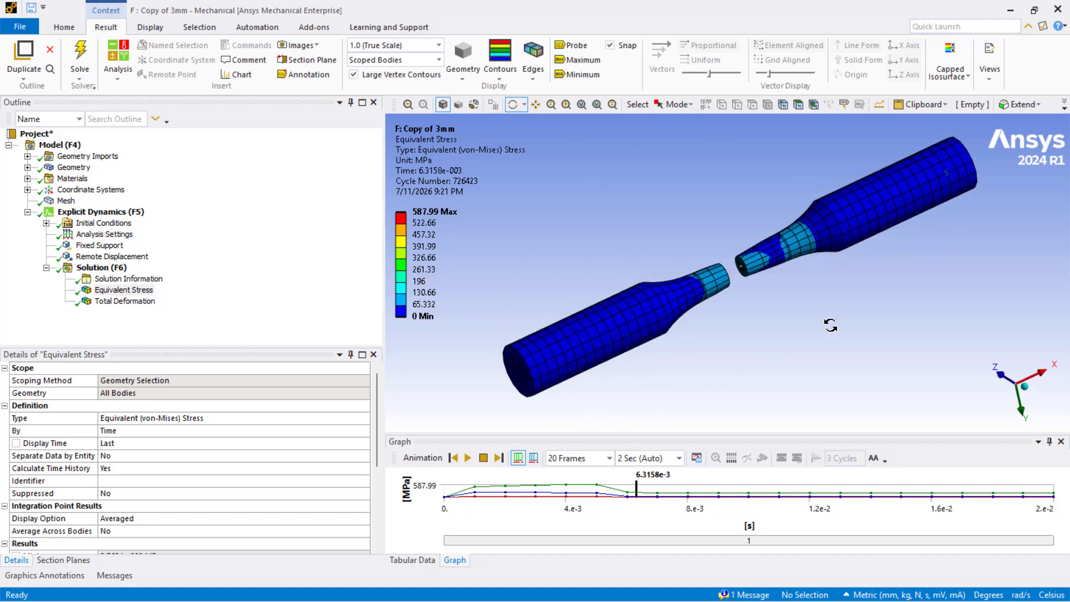
drag(557, 258, 571, 256)
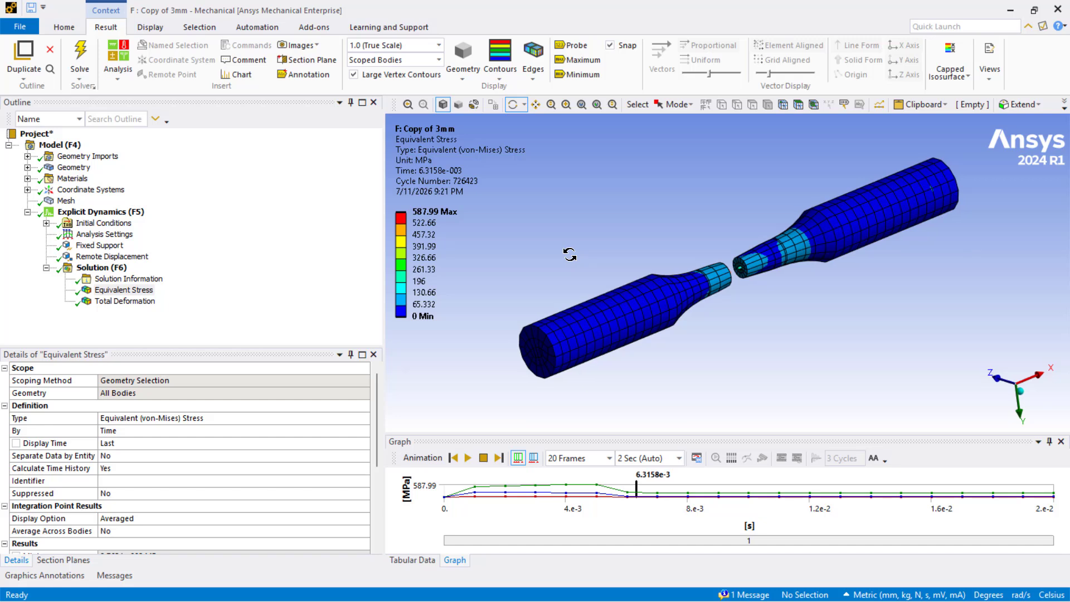
- Close the Mechanical window and exit Workbench without saving the modified project
click(1061, 15)
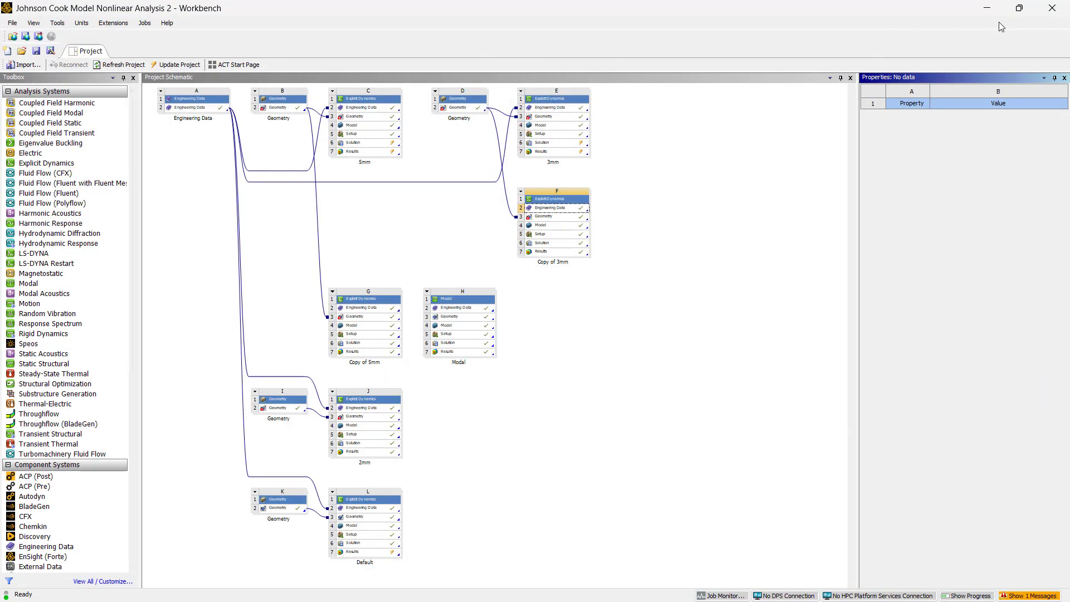
click(1050, 17)
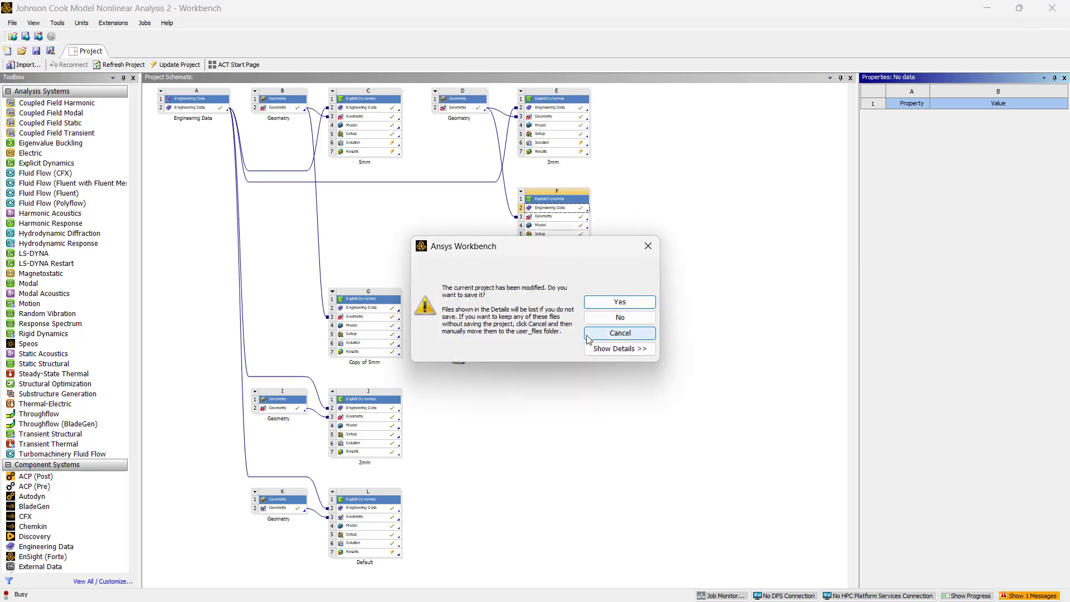
click(623, 320)
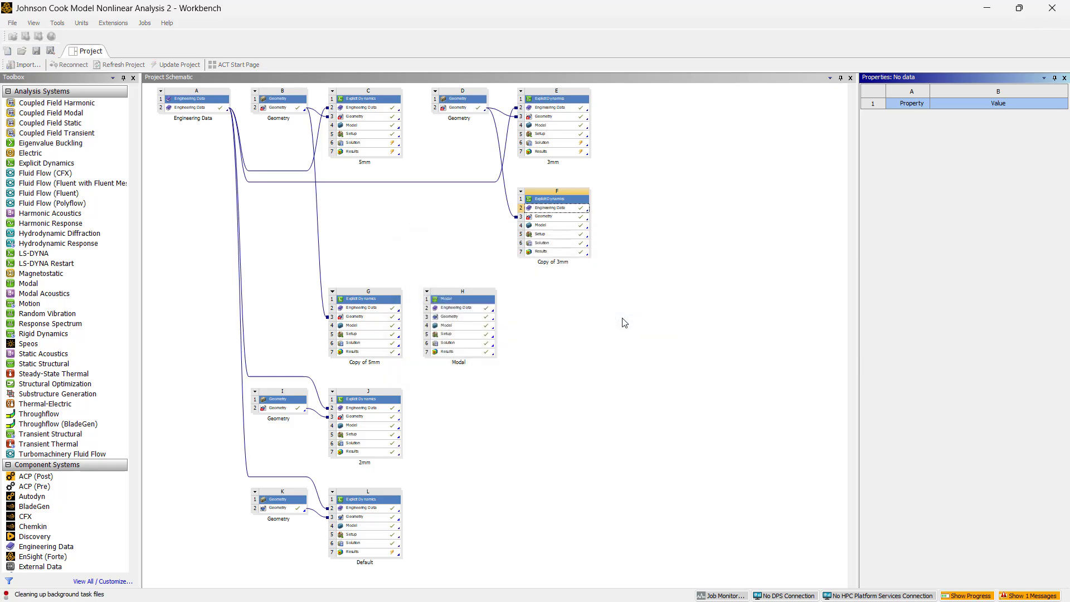